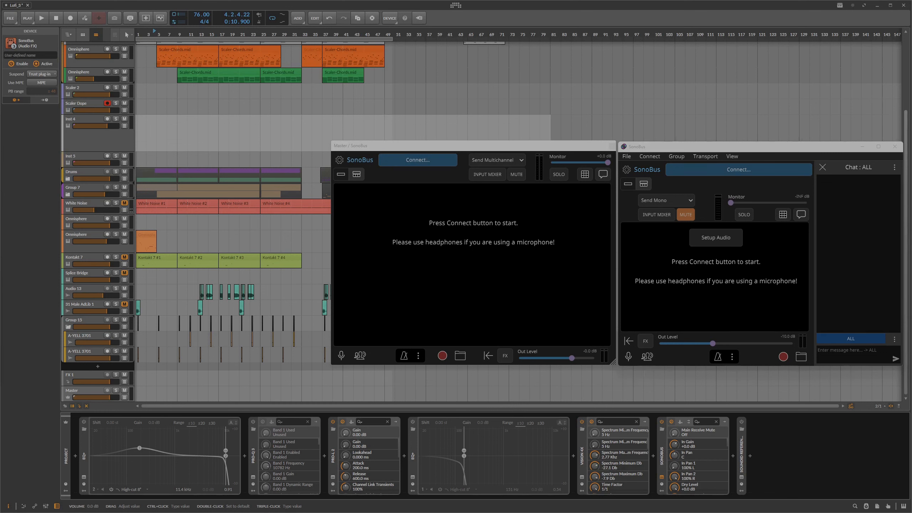
View the Pro-L 2 limiter in the master chain and close its window again
click(333, 477)
drag(235, 118, 333, 158)
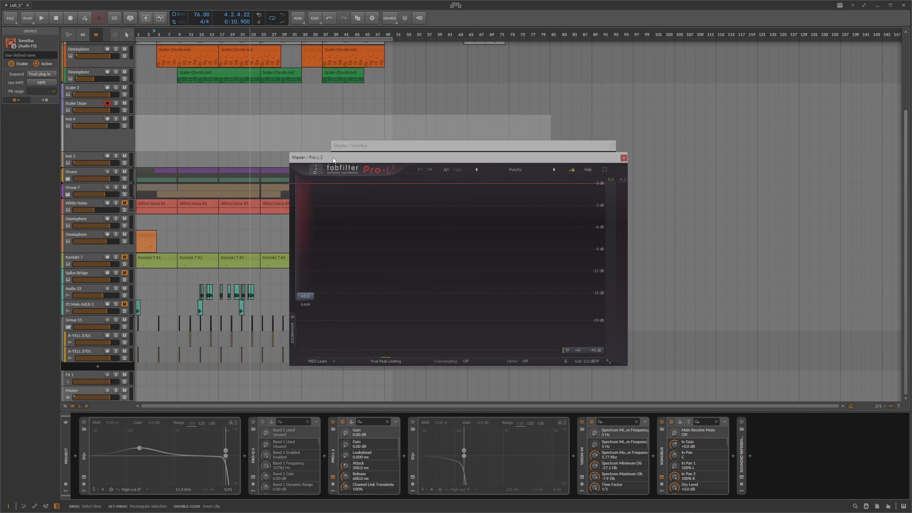
click(624, 158)
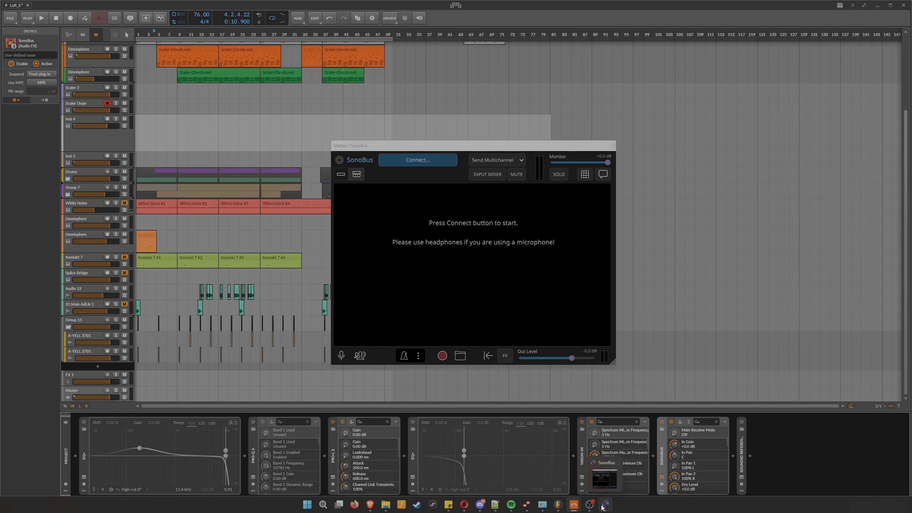
Bring up the standalone SonoBus window and place it beside the SonoBus plugin window
click(605, 505)
drag(648, 149, 587, 152)
click(605, 505)
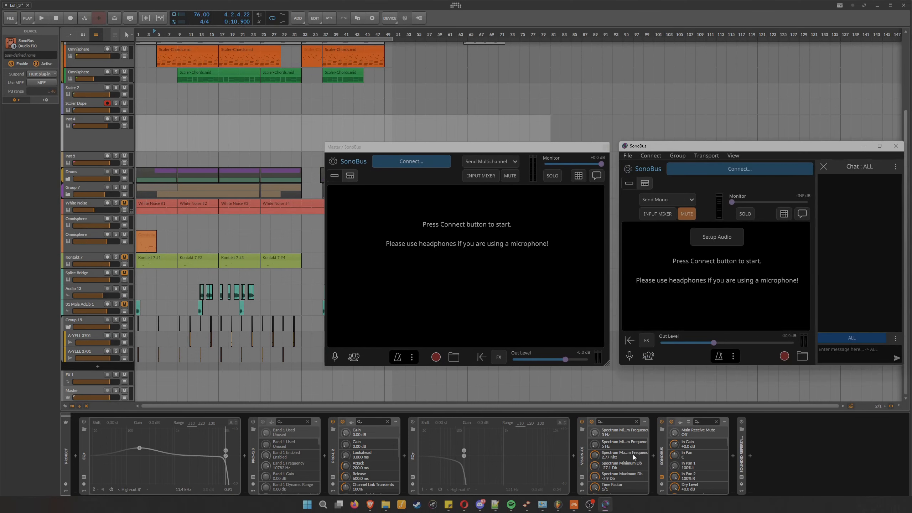
drag(652, 146, 646, 144)
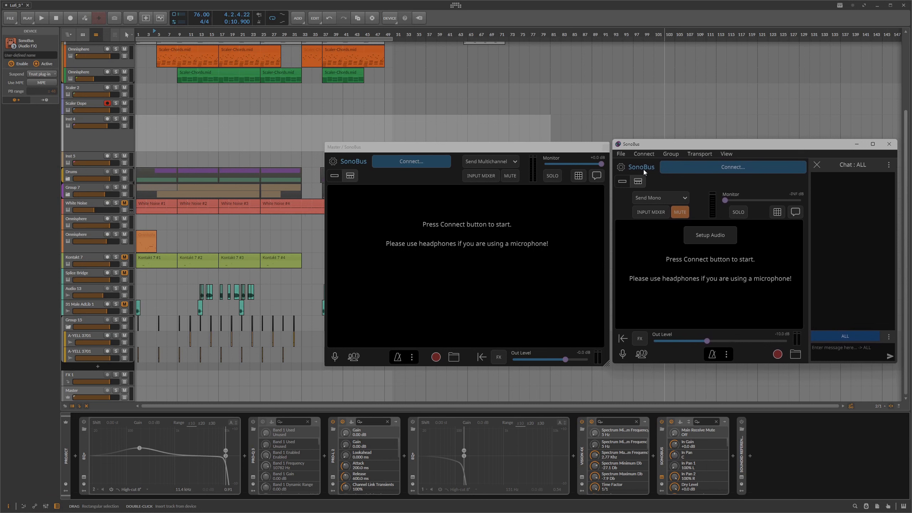
Set the standalone SonoBus audio output to CABLE Input (VB-Audio Virtual Cable) and minimize its window
click(625, 156)
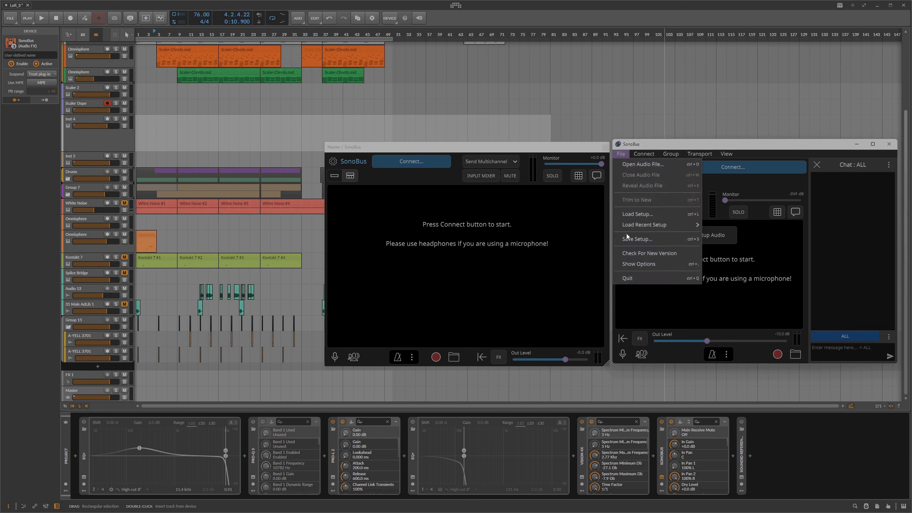
click(638, 261)
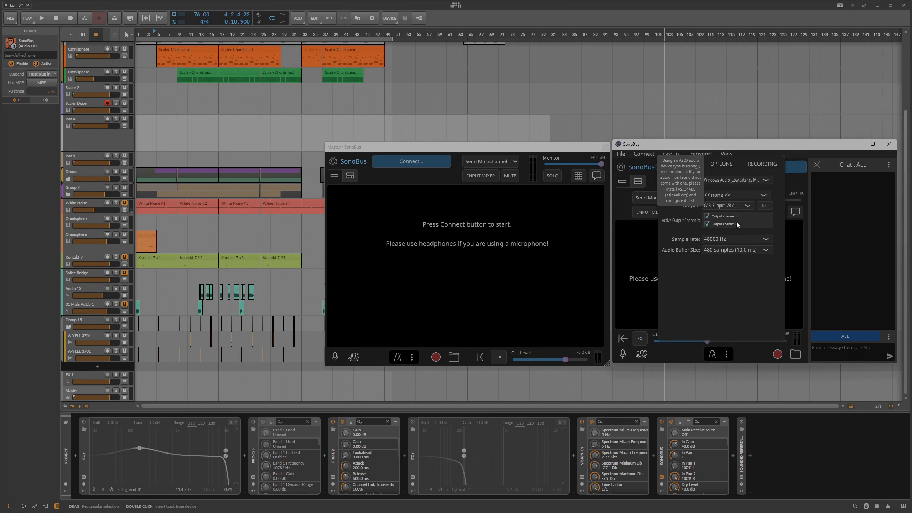
click(747, 207)
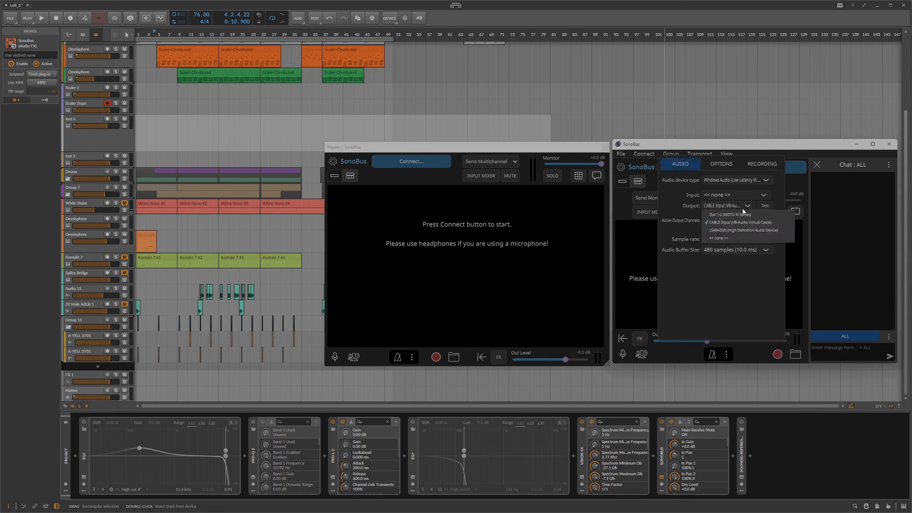
click(709, 224)
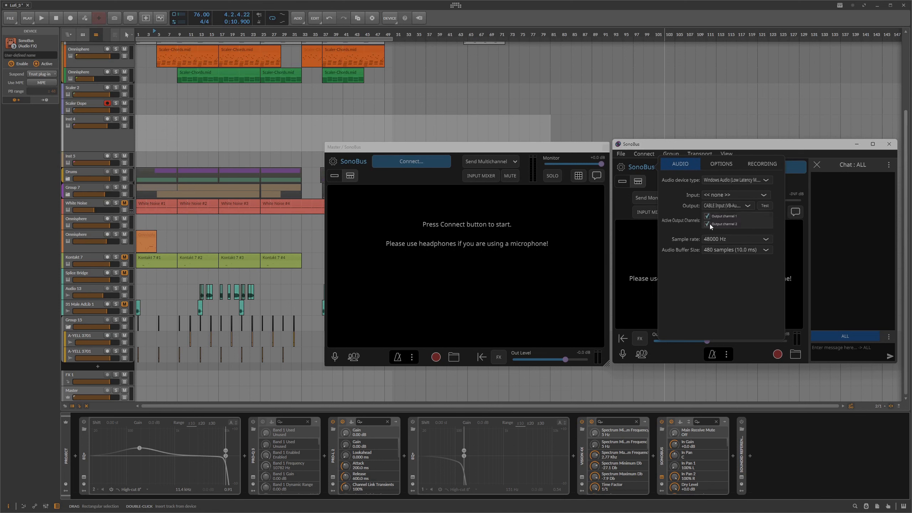
click(641, 253)
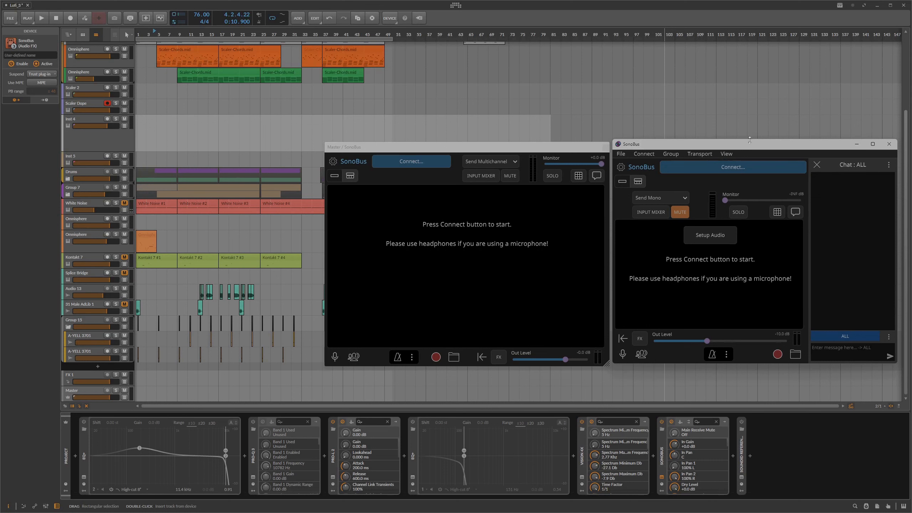
click(857, 144)
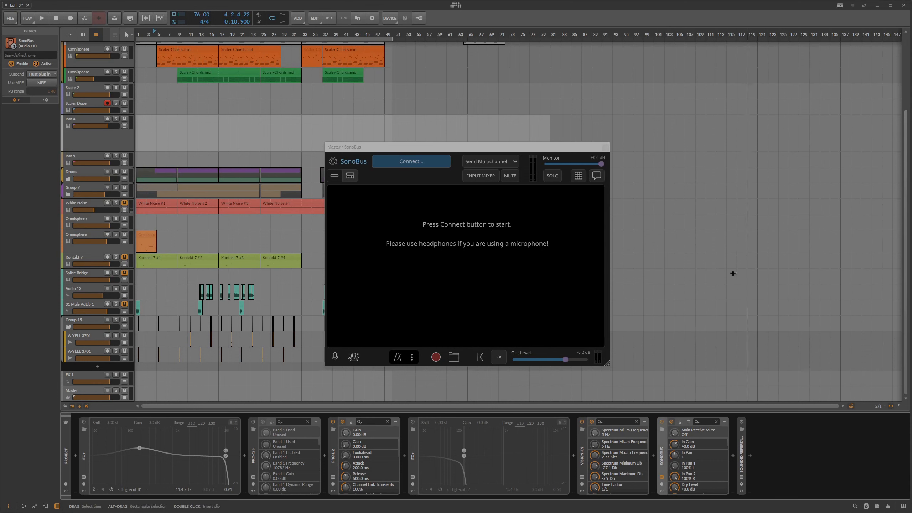
Close the SonoBus plugin window and take a brief look at the SoundID Reference plugin ending the master chain
mouse_move(392, 146)
mouse_down()
mouse_move(405, 146)
mouse_move(402, 156)
mouse_up()
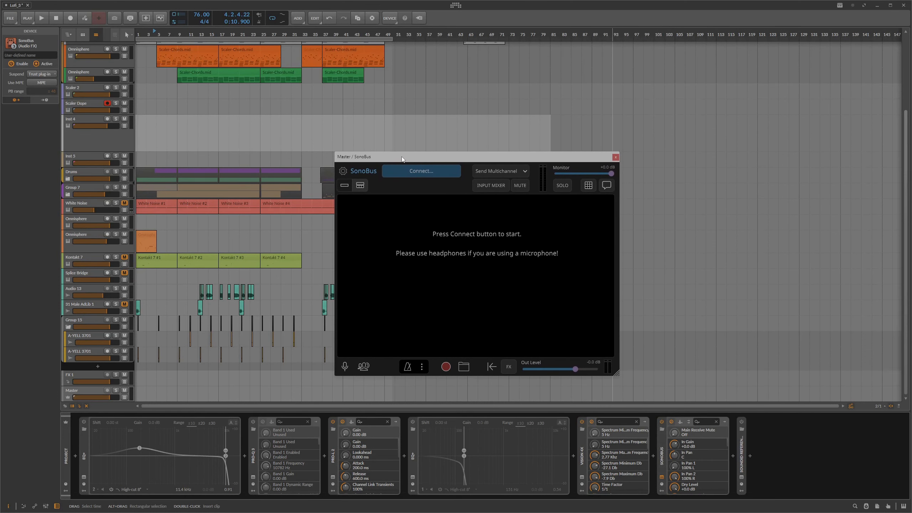
click(615, 158)
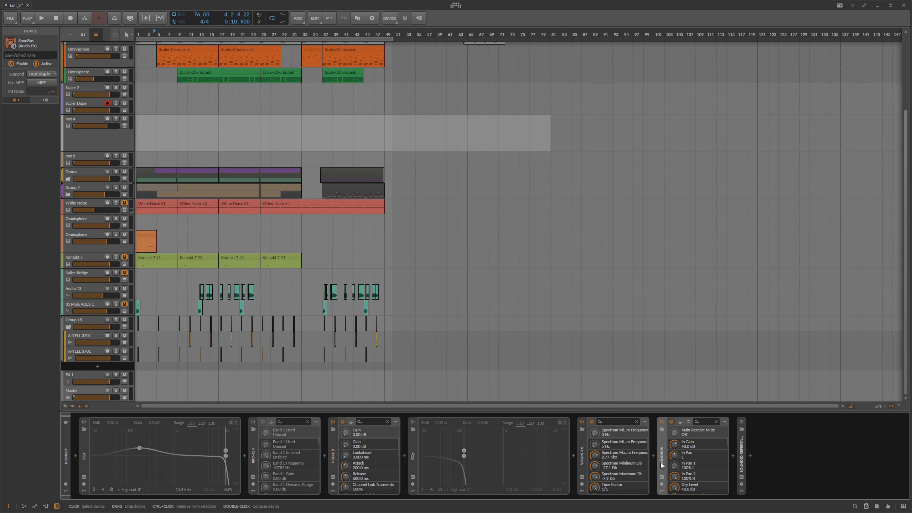
click(742, 478)
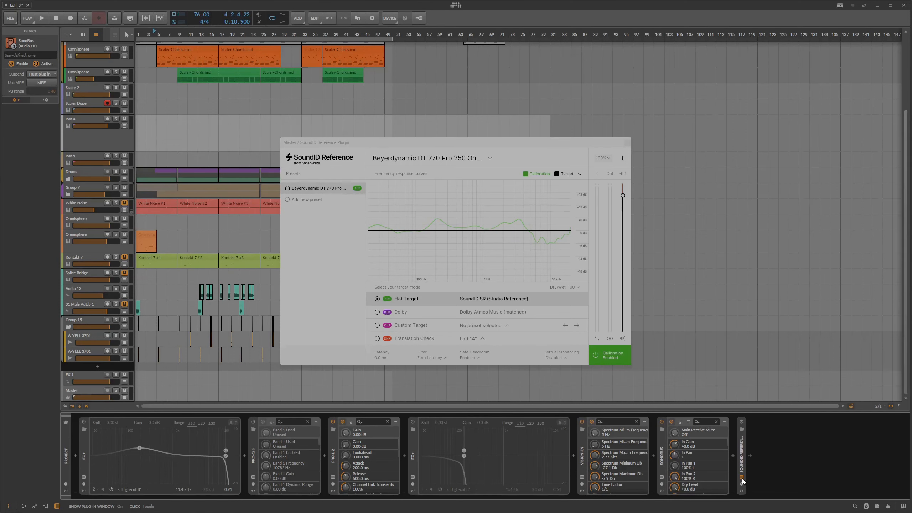
click(742, 478)
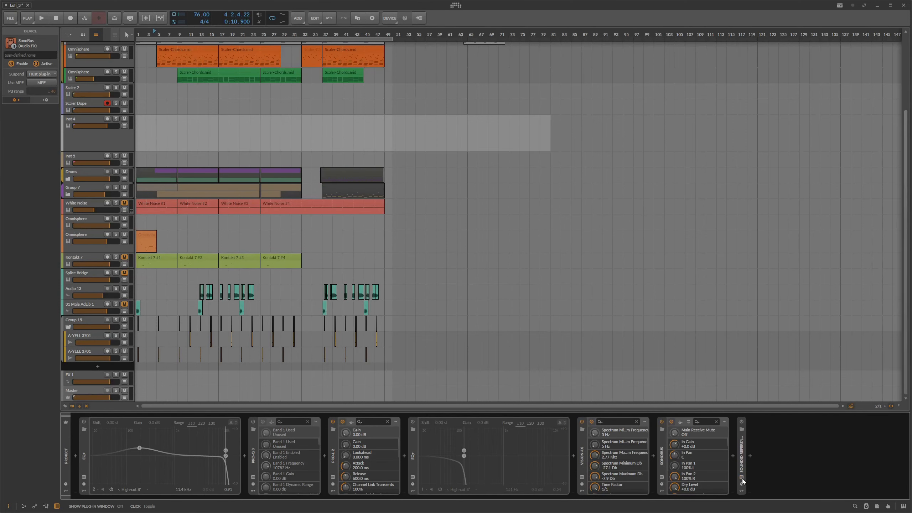
Reopen the master's SonoBus plugin window and show the standalone SonoBus audio options beside it
click(662, 478)
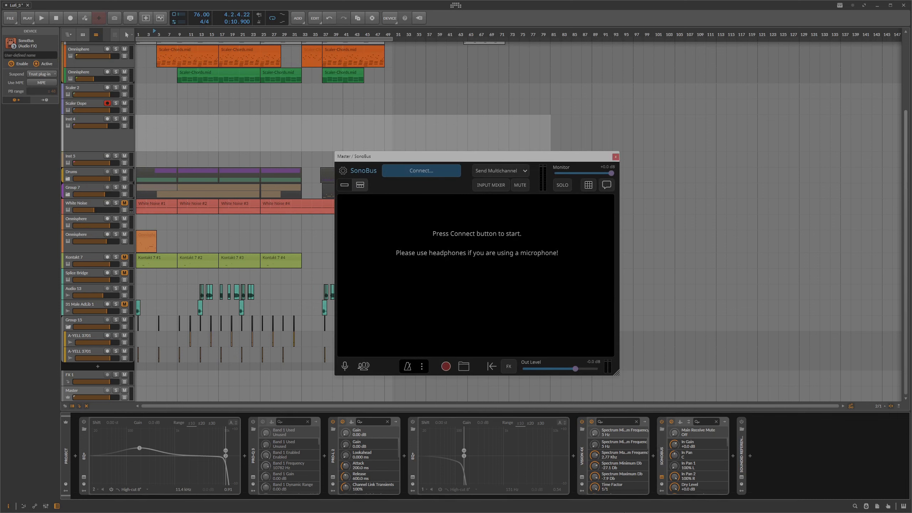
click(606, 510)
drag(693, 144, 732, 147)
click(658, 156)
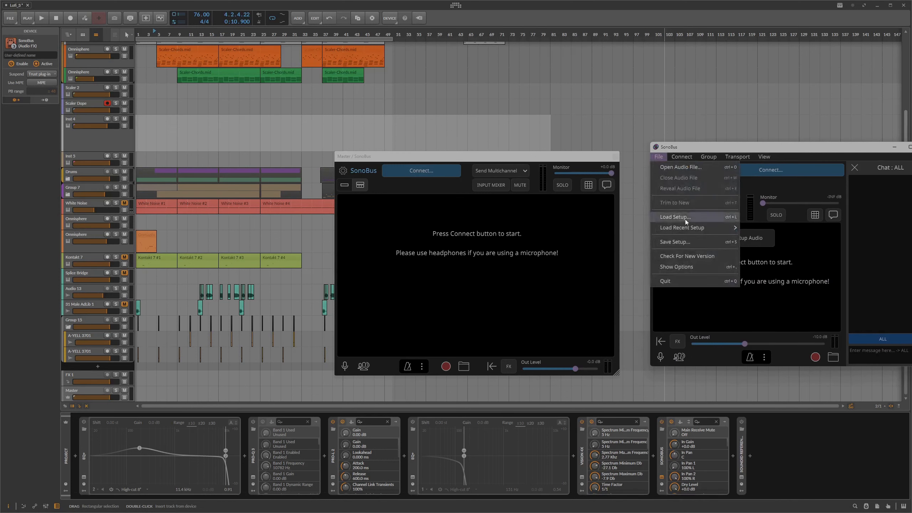
click(683, 270)
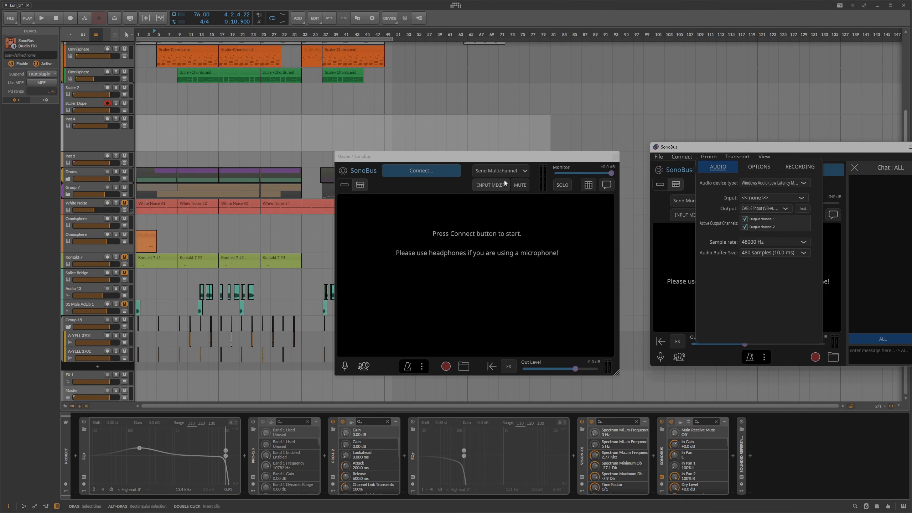
Show the direct connection settings on the SonoBus plugin's Connect page
click(405, 173)
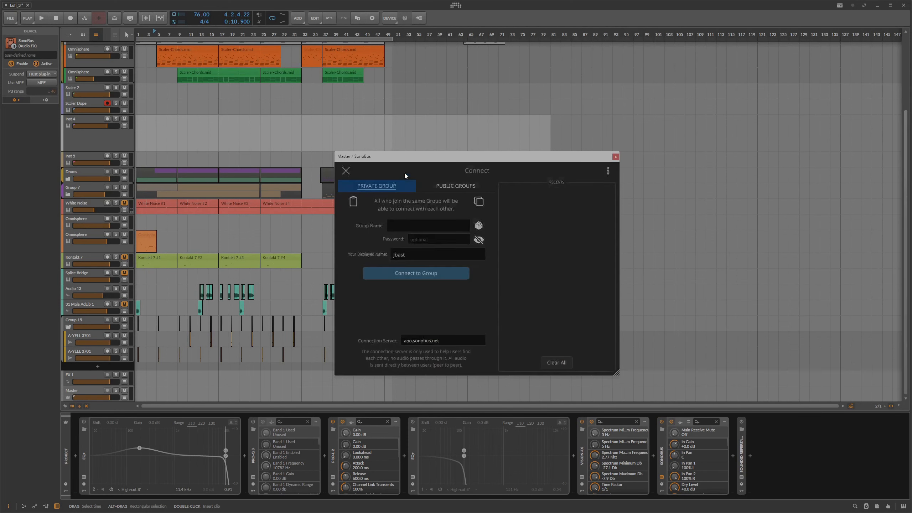
click(609, 172)
click(554, 176)
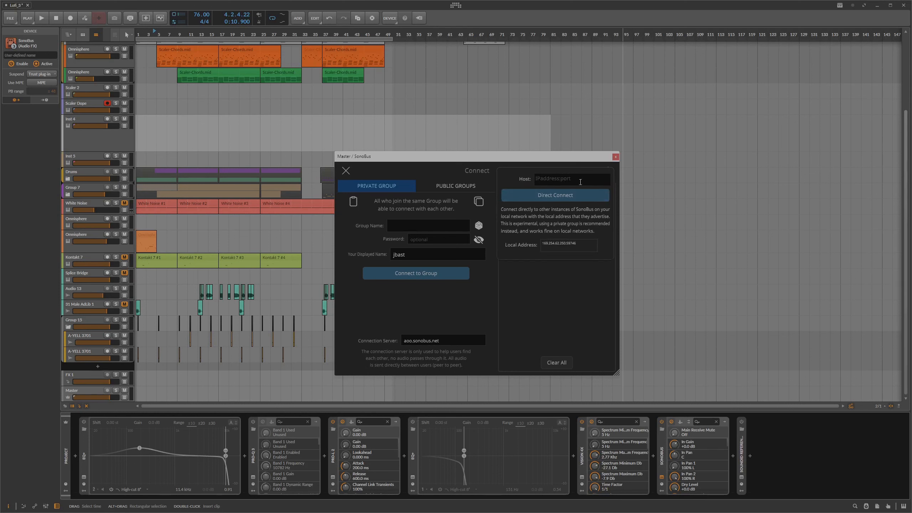
Copy the specific UDP port number from the standalone SonoBus options
click(911, 173)
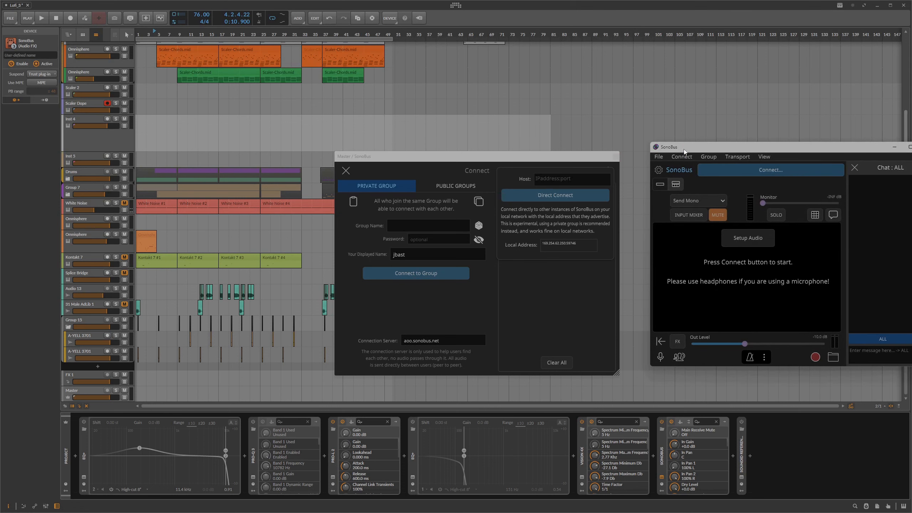
drag(684, 151, 701, 154)
click(676, 160)
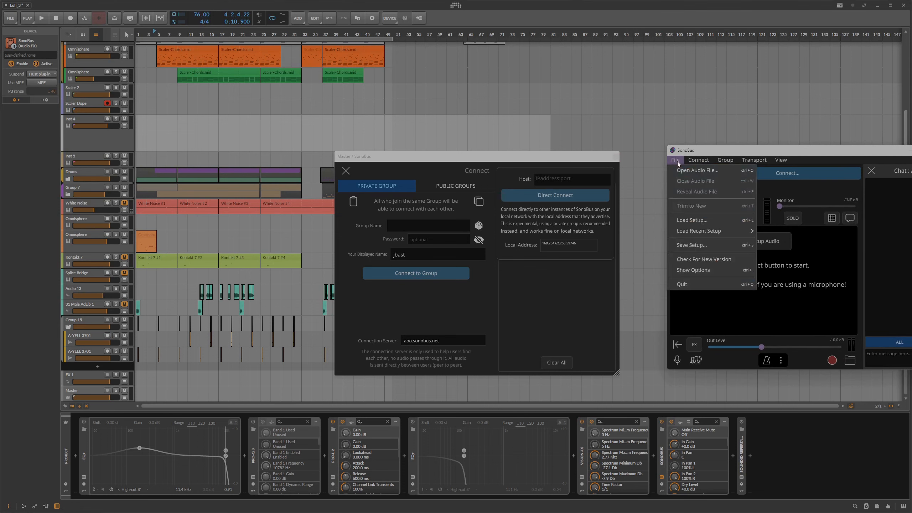
click(692, 273)
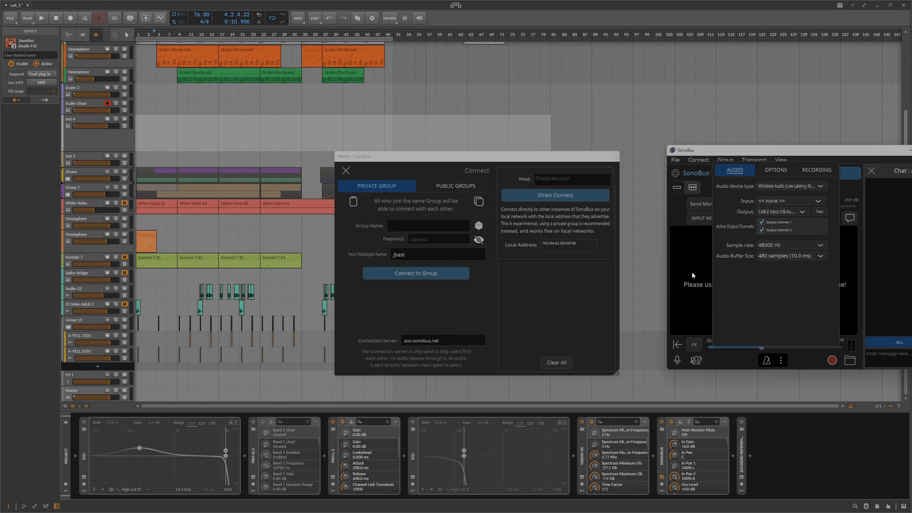
click(768, 172)
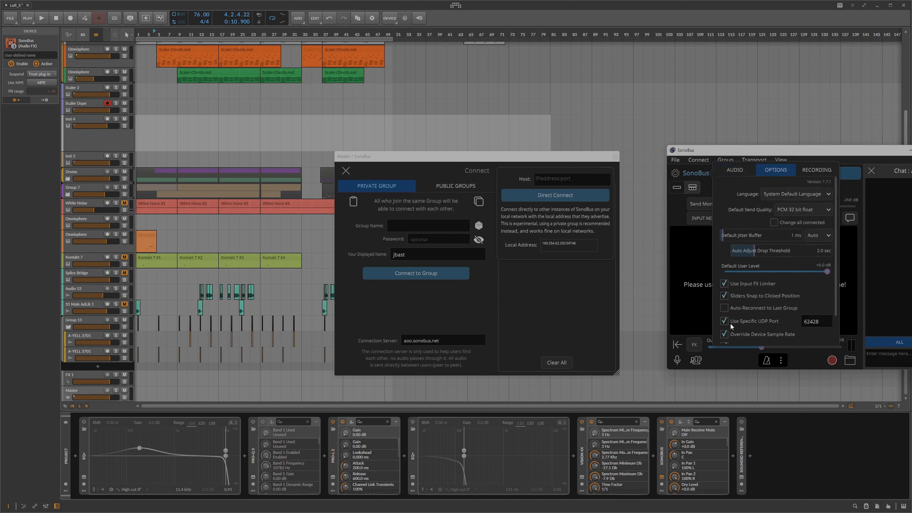
double_click(816, 324)
right_click(815, 323)
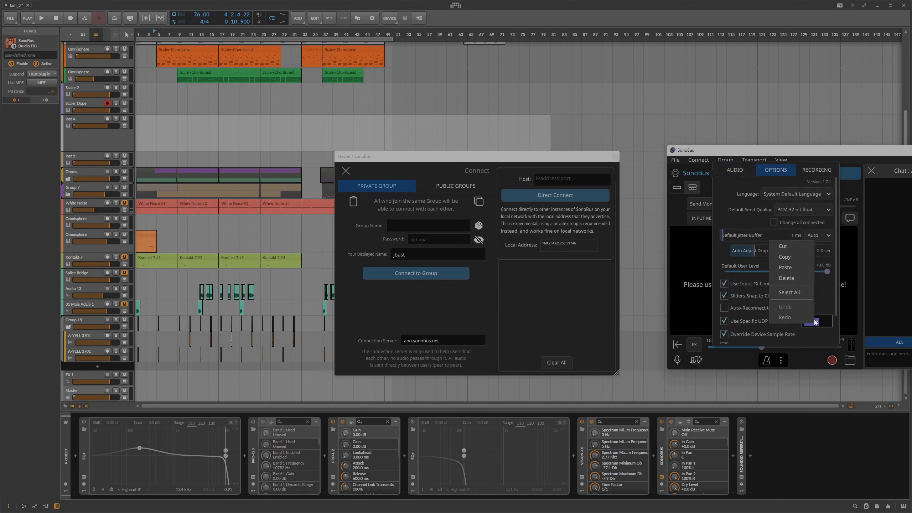
click(789, 258)
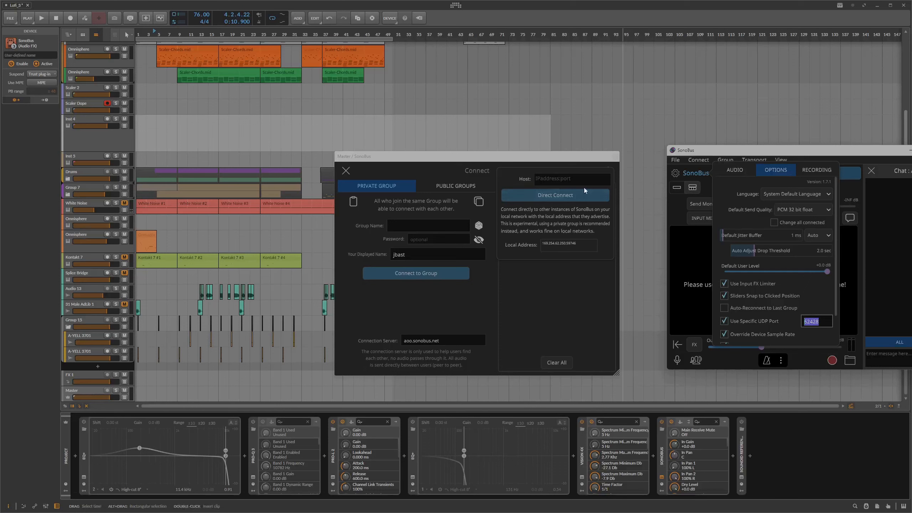
Connect the SonoBus plugin directly to host 127.0.0.1:62428
click(551, 178)
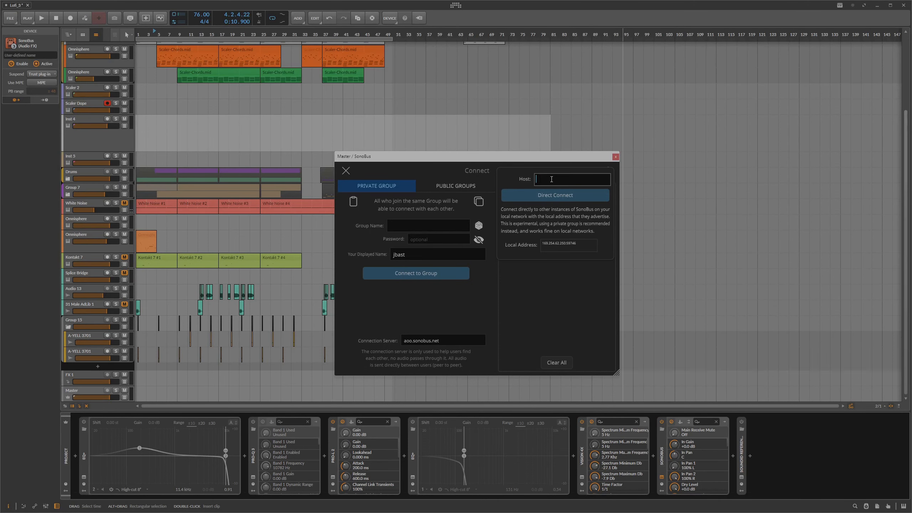
text(127.0.0.1:)
key(ctrl+v)
click(571, 196)
Arrange the connected SonoBus plugin and standalone windows side by side so both are fully visible
key(alt+Tab)
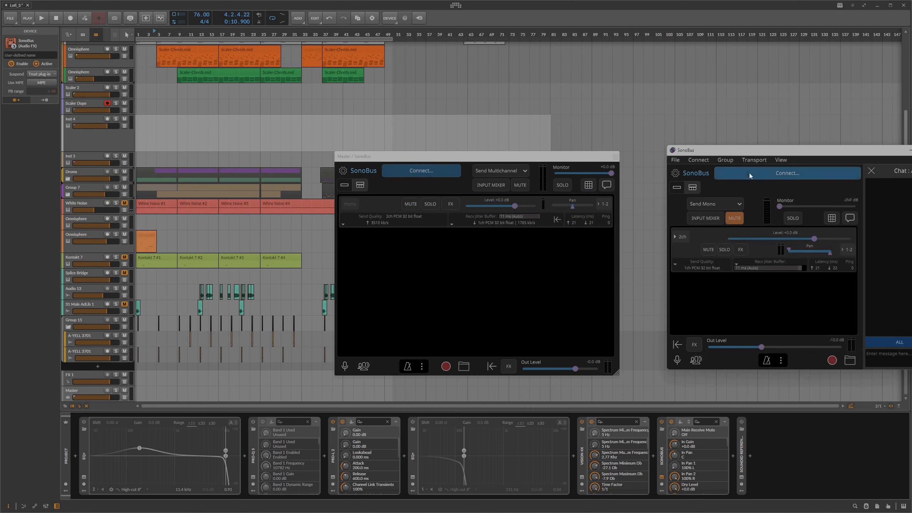
drag(731, 151, 678, 148)
drag(546, 160, 497, 156)
key(alt+Tab)
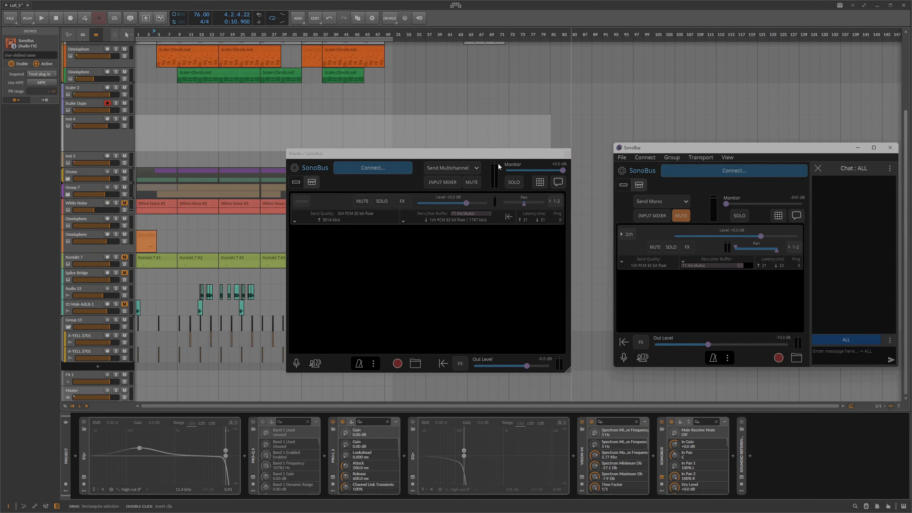
drag(664, 150, 673, 153)
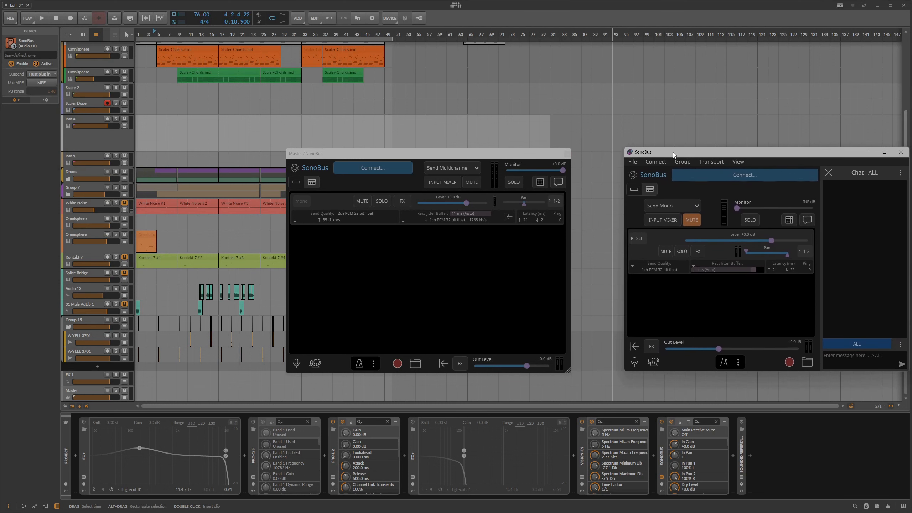
Check the standalone SonoBus's audio output settings, close the options and move its window nearer the plugin
click(632, 161)
click(651, 272)
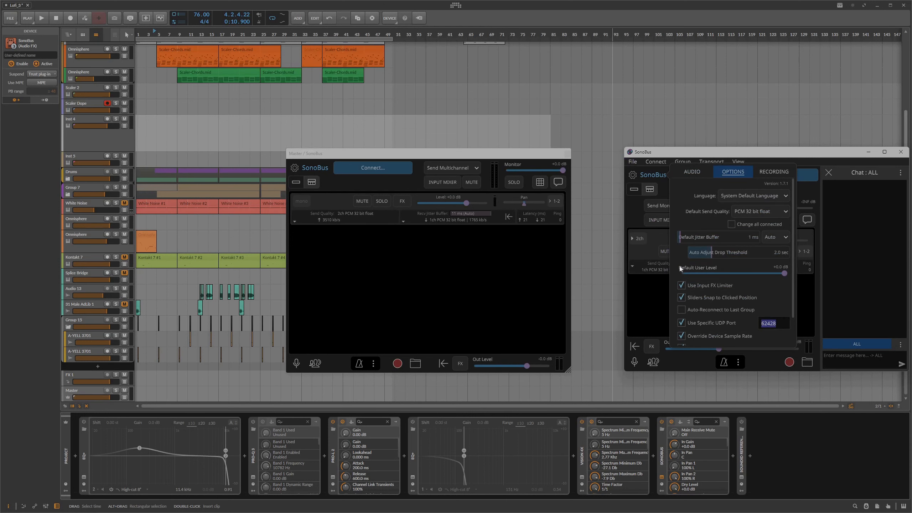
click(690, 172)
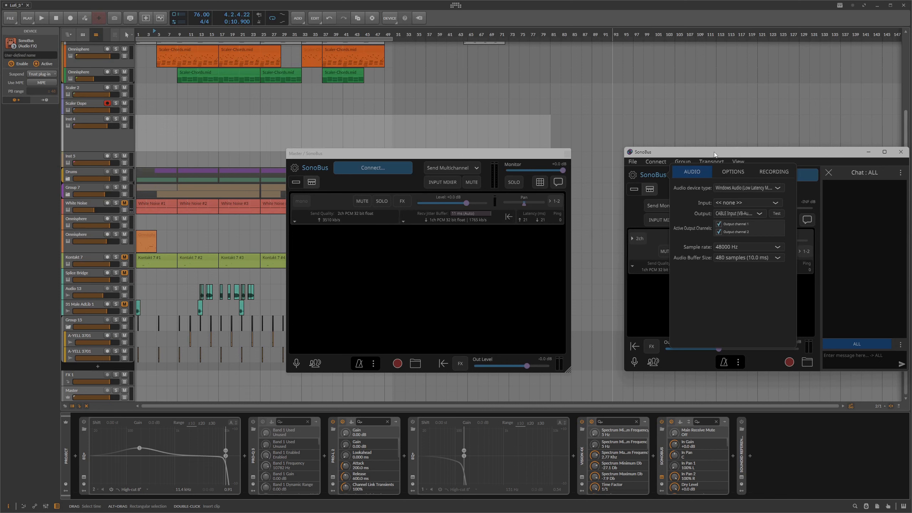
drag(714, 152, 681, 153)
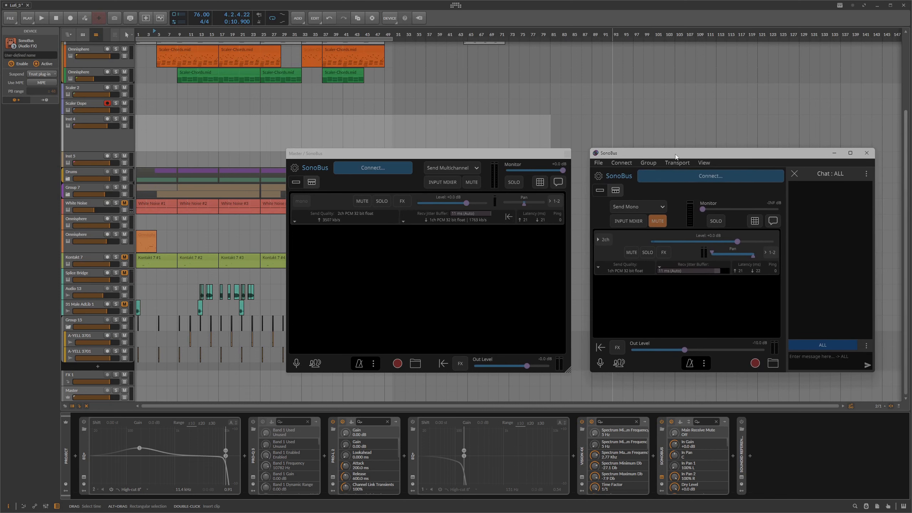
Bring the OBS window onto this screen and check the virtual camera's output type, leaving its settings as they are
drag(0, 183, 615, 139)
drag(635, 118, 640, 117)
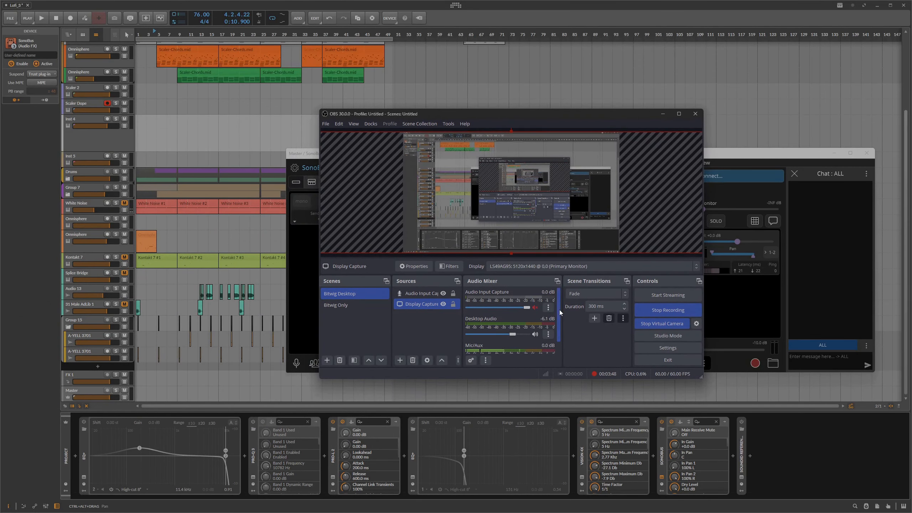
scroll(543, 327, down, 1)
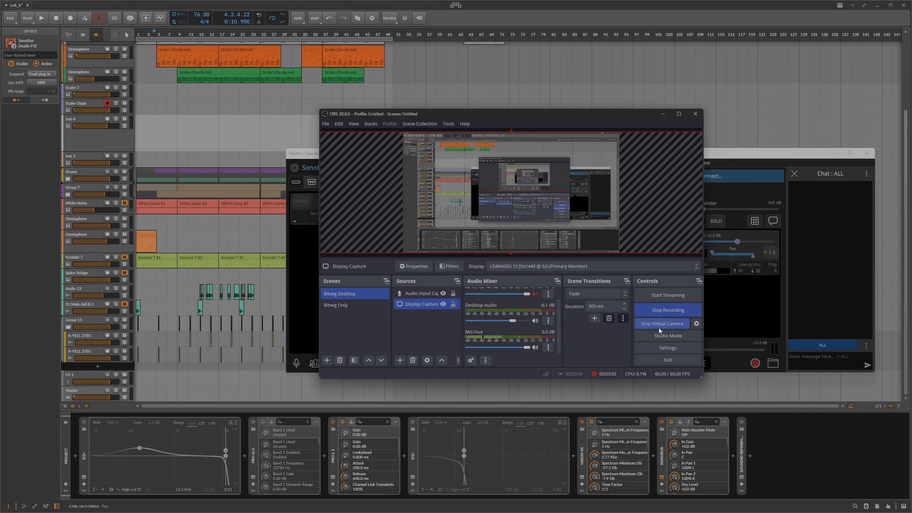
click(696, 324)
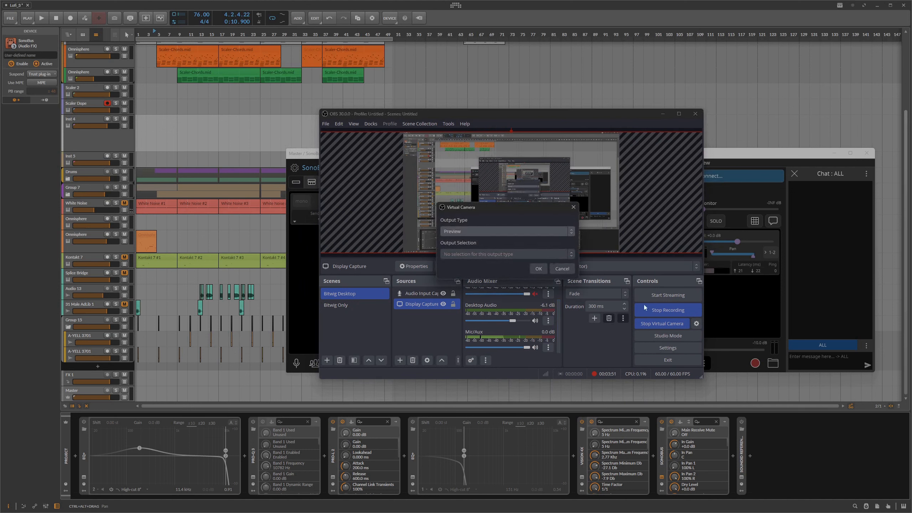
click(563, 270)
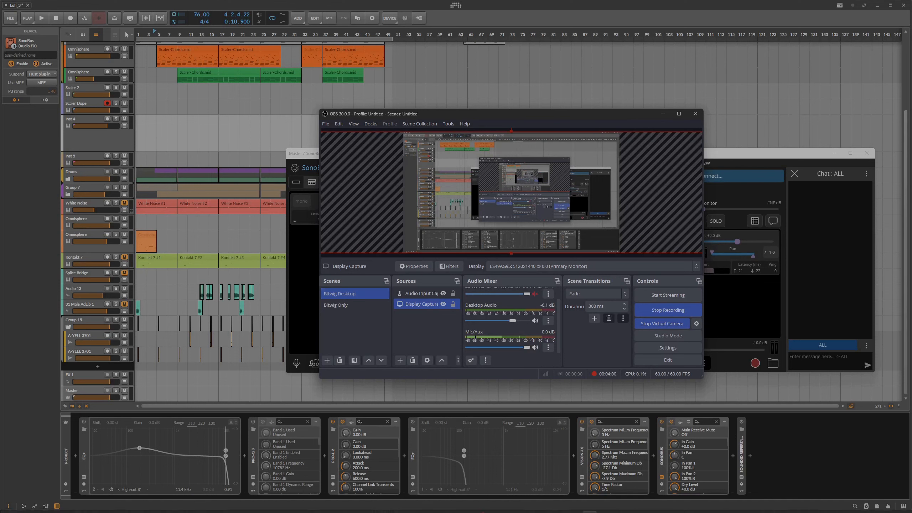
Preview the Bitwig Only scene in OBS and return to the Bitwig Desktop scene
mouse_move(336, 512)
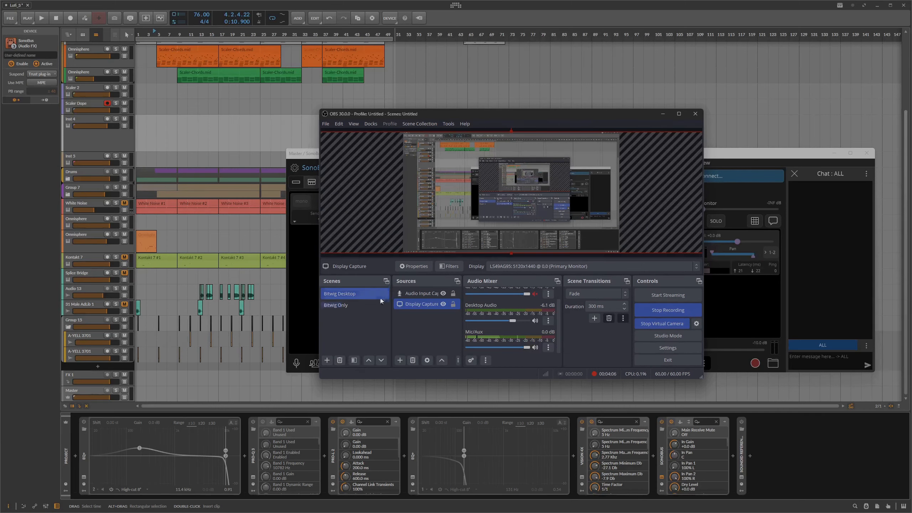
click(344, 310)
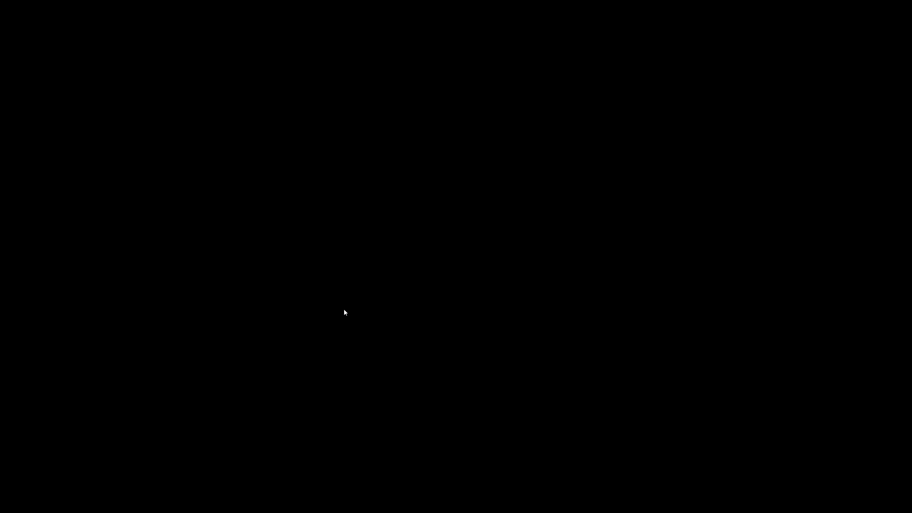
click(346, 296)
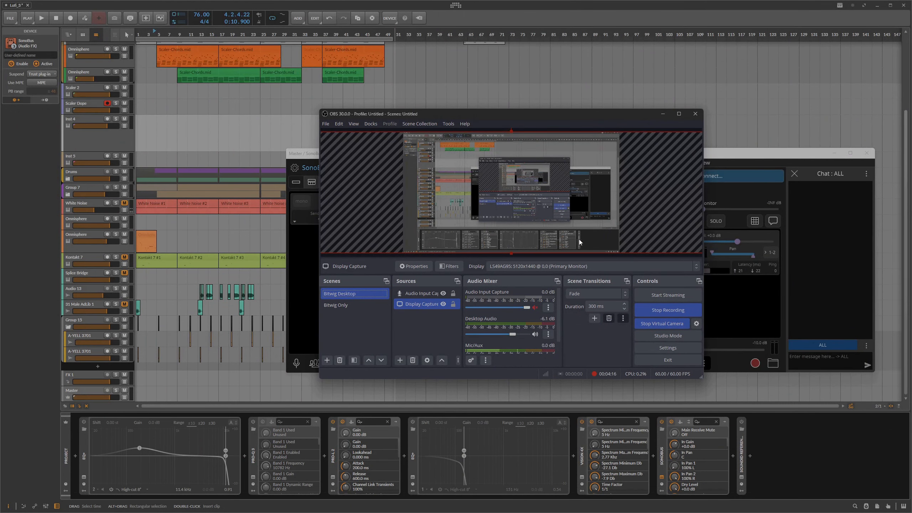
Reposition the OBS window, recheck its virtual camera settings and move the window off this screen
drag(603, 113, 534, 109)
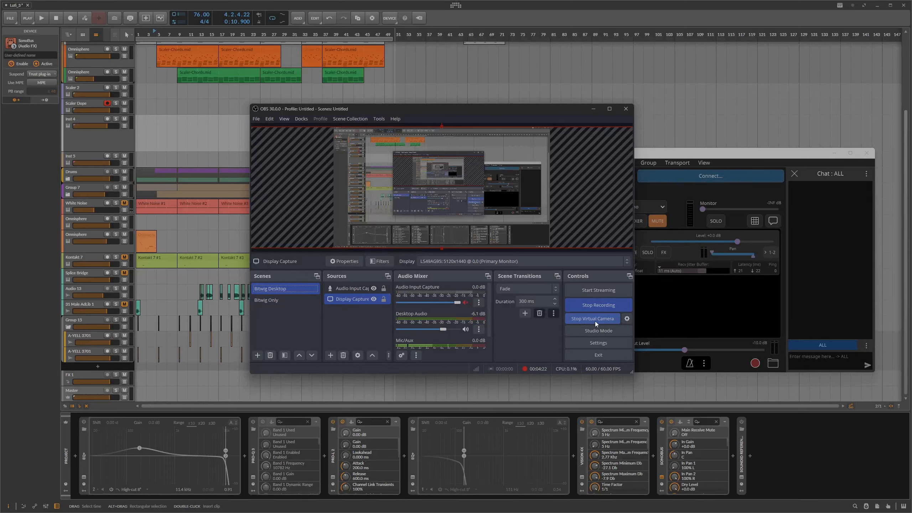
mouse_move(560, 113)
mouse_down()
mouse_move(514, 111)
mouse_move(565, 111)
mouse_up()
click(631, 315)
click(503, 264)
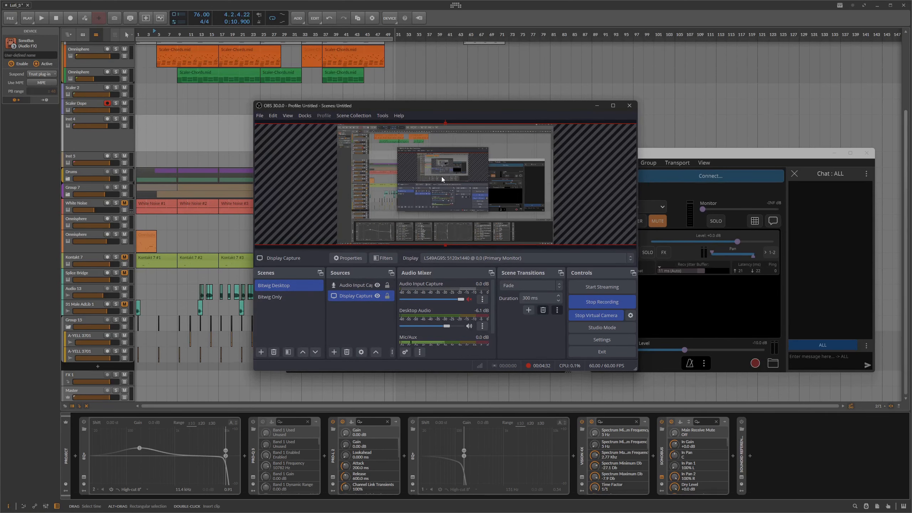
drag(467, 105, 0, 99)
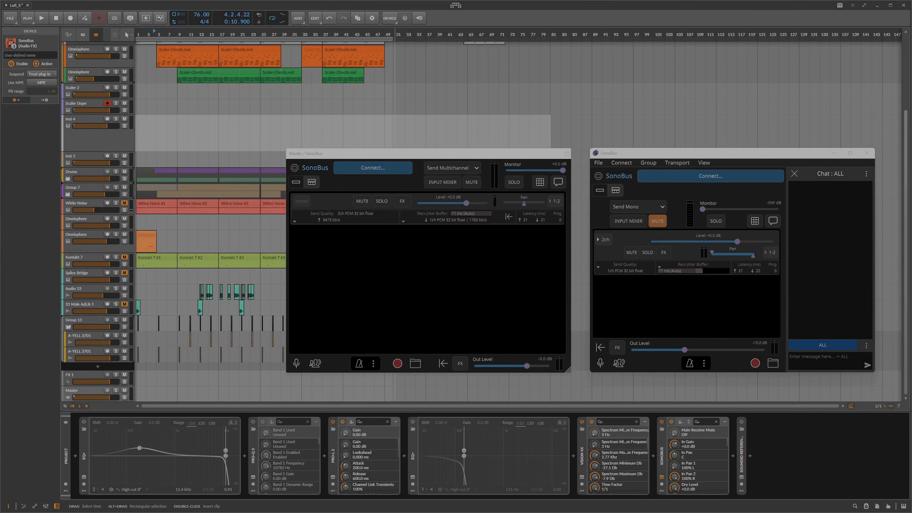
Switch to Discord, move its window toward the middle of the screen and stop the running OBS Virtual Camera stream
mouse_move(567, 511)
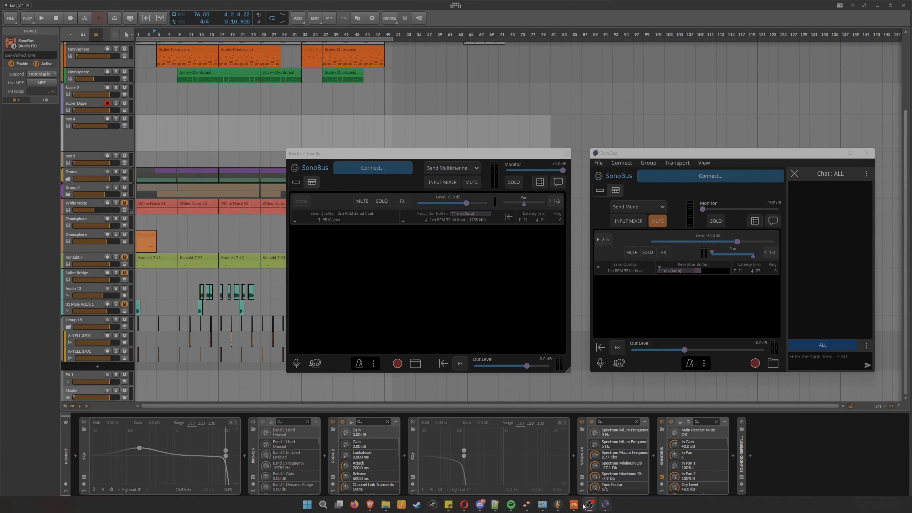
click(481, 504)
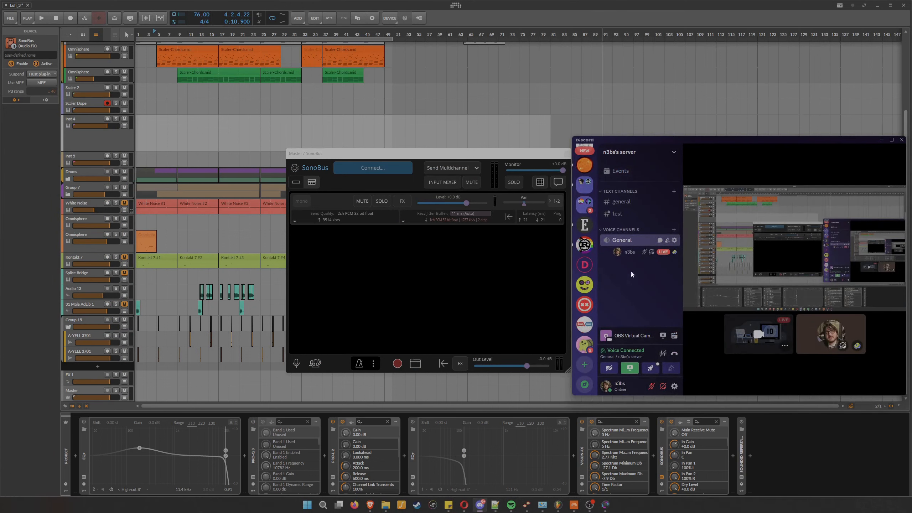
drag(640, 141, 401, 128)
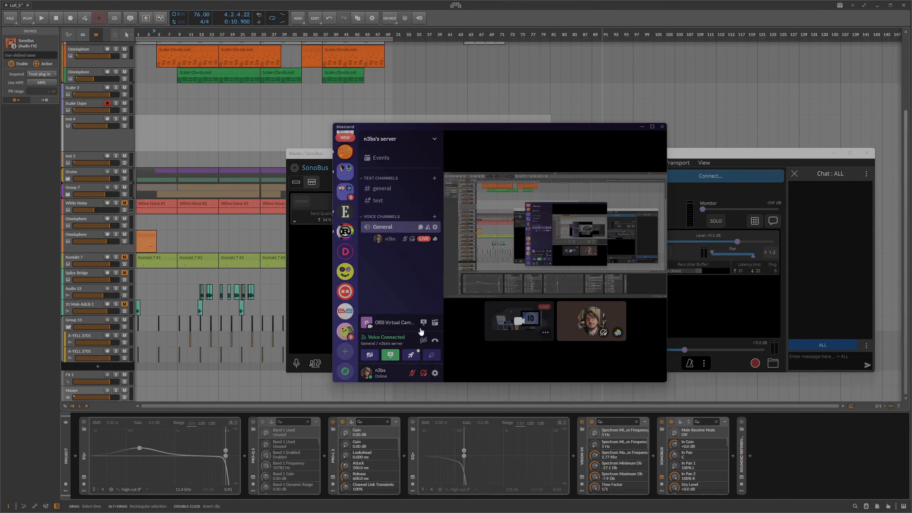
click(423, 323)
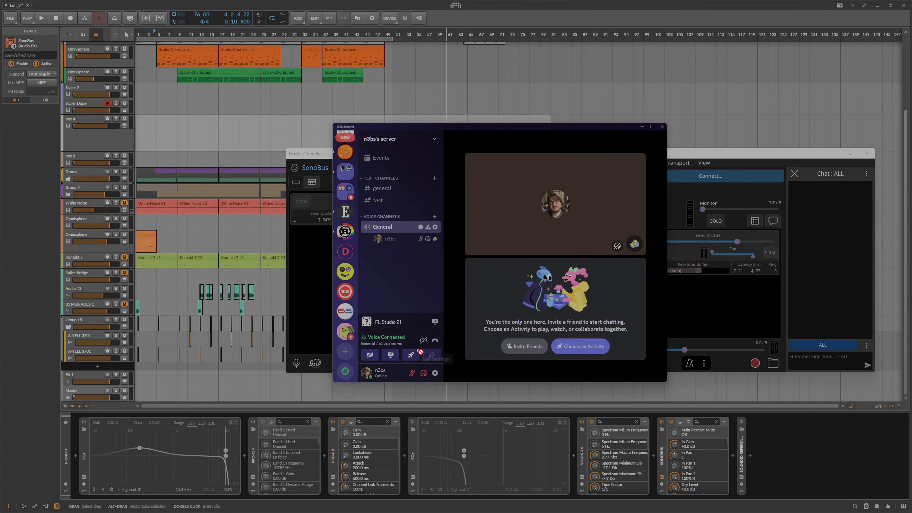
Go live in the General voice channel with OBS Virtual Camera as capture device and CABLE Output (VB-Audio Virtual Cable) as audio device
click(388, 357)
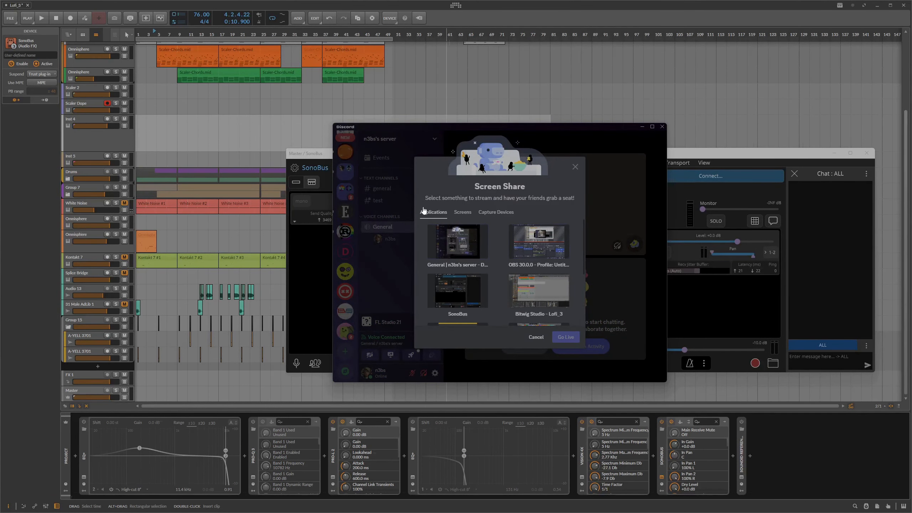
click(496, 212)
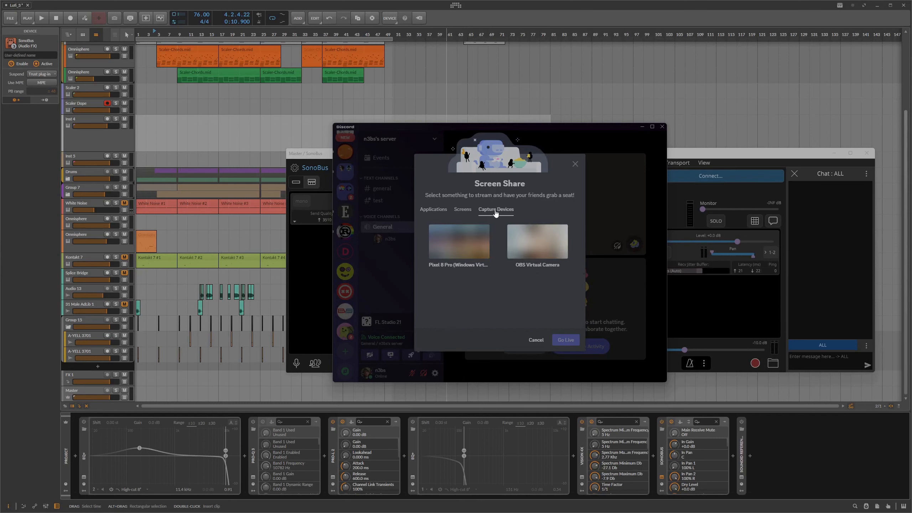
click(544, 250)
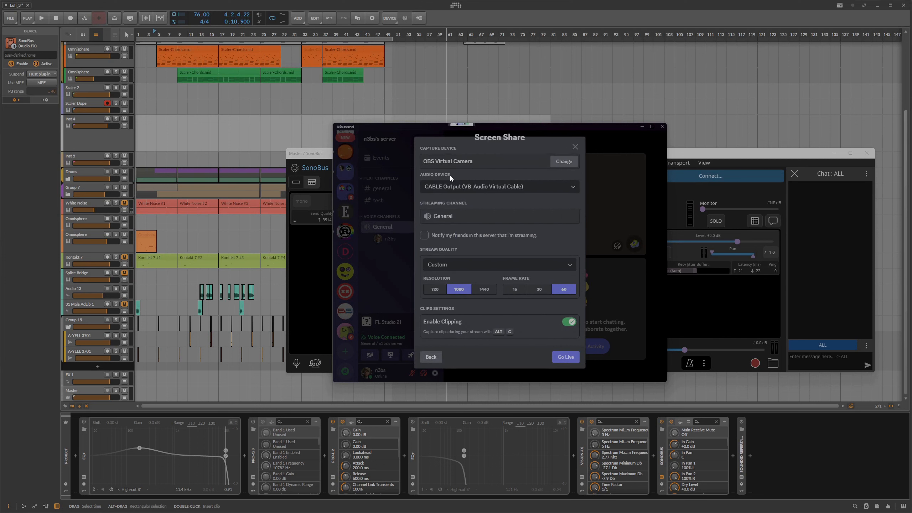
click(454, 188)
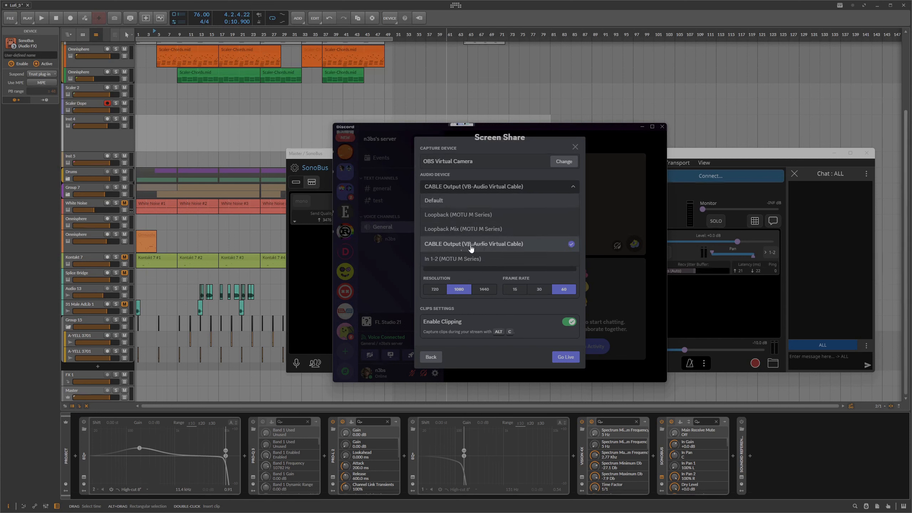
click(504, 246)
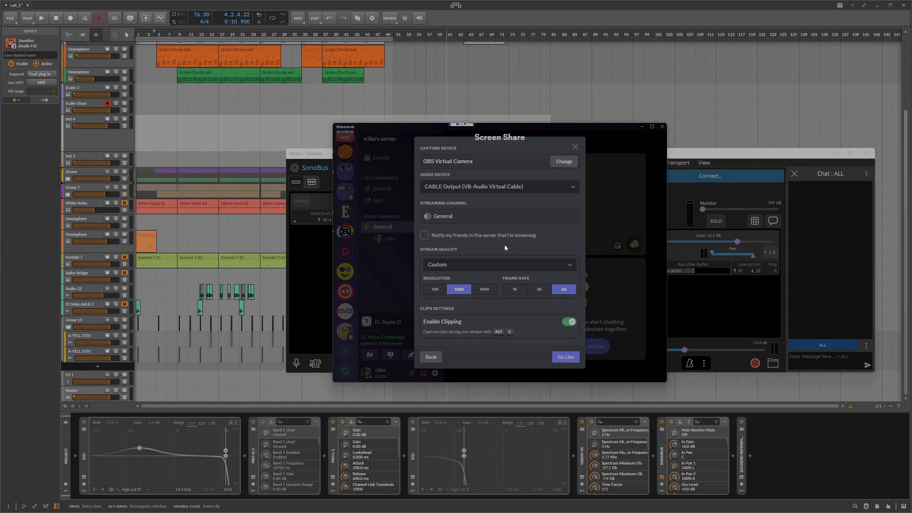
click(571, 358)
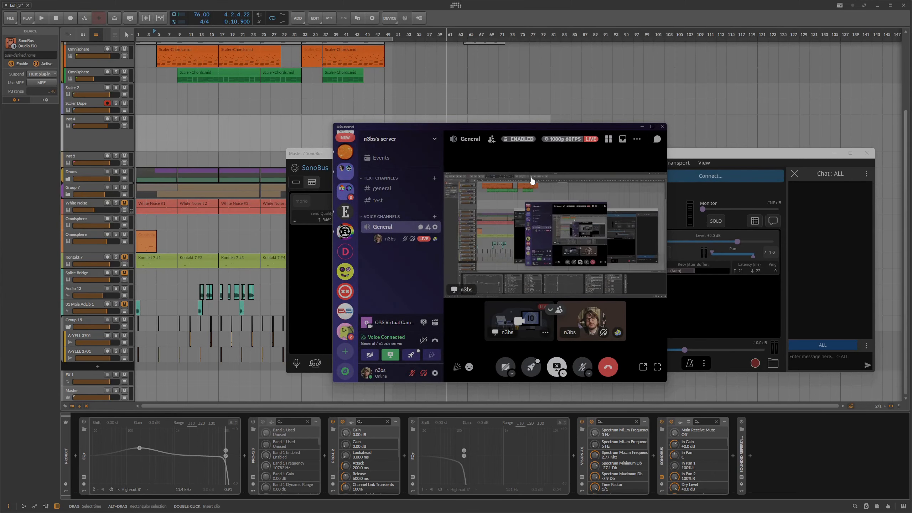
Reposition the Discord window to show the live stream and minimize it
double_click(510, 127)
drag(498, 13, 481, 87)
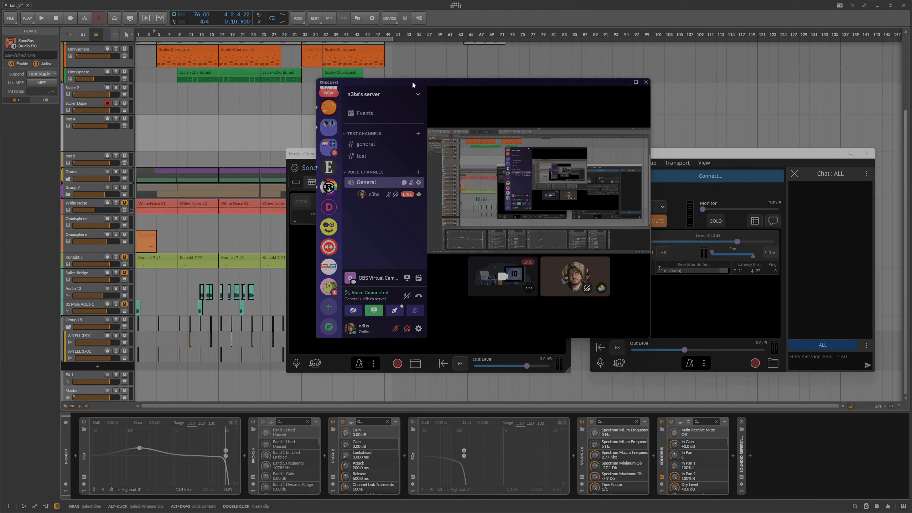
drag(412, 82, 434, 121)
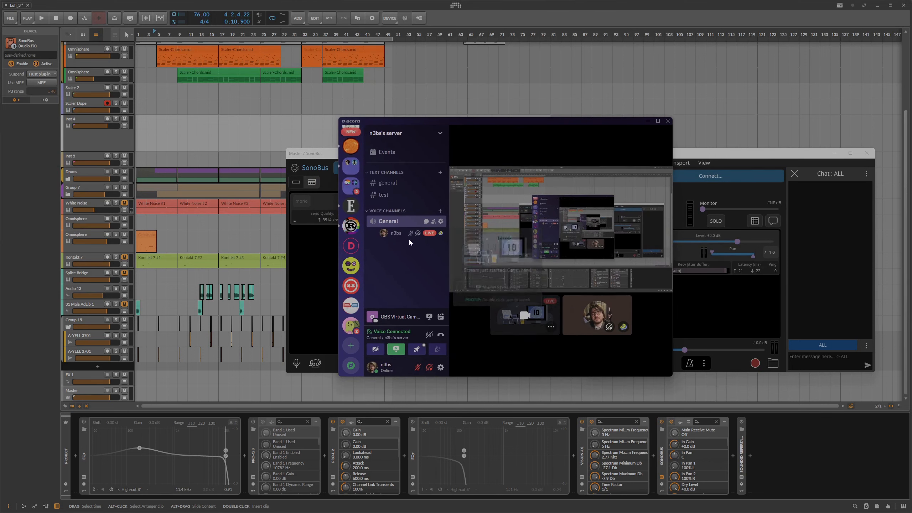
click(647, 122)
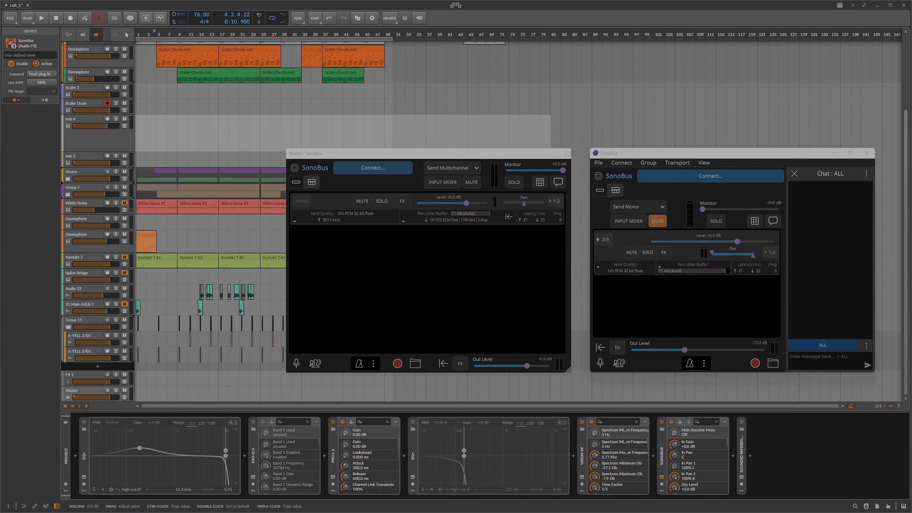
Minimize the DAW's second window with the mixer and bring up the SonoBus plugin on the Master track
drag(0, 85, 0, 119)
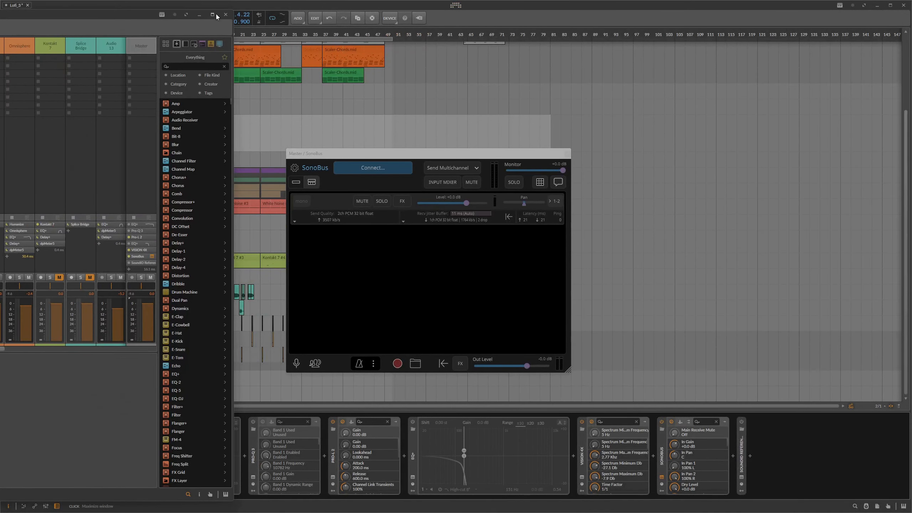
click(199, 15)
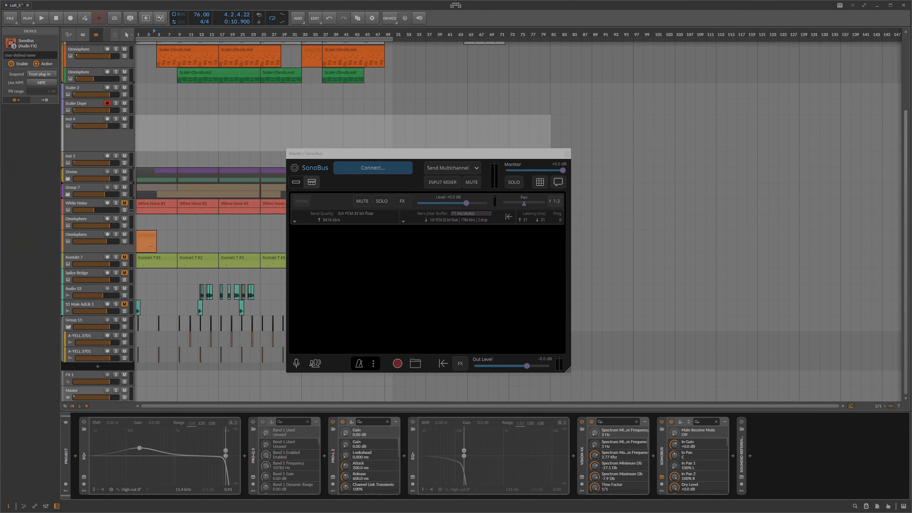
click(86, 390)
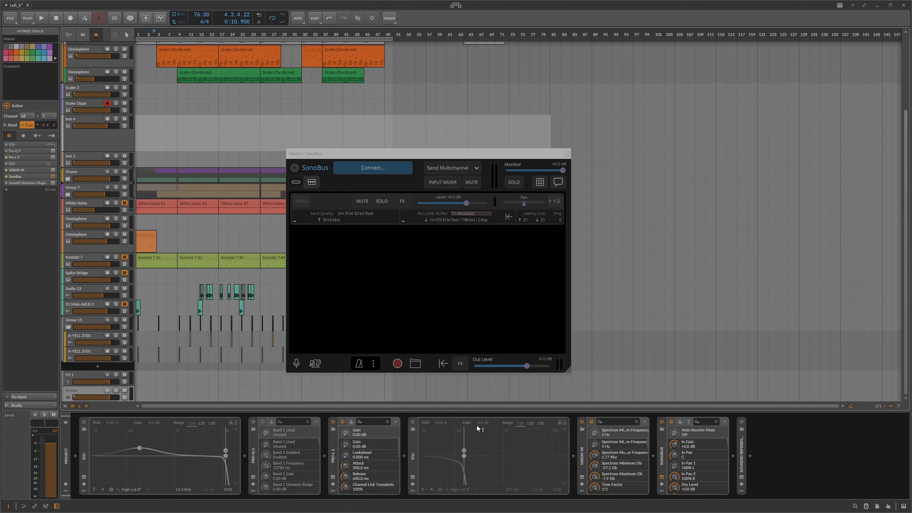
click(663, 478)
click(662, 479)
Try lowering the peer connection's level in the SonoBus plugin, bring it back near 0 dB and close the plugin window
drag(467, 203, 461, 204)
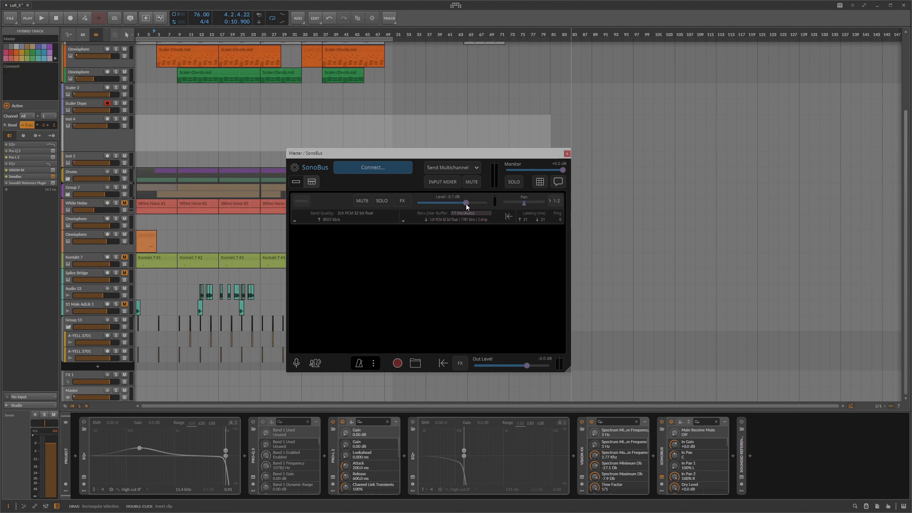
drag(466, 204, 467, 205)
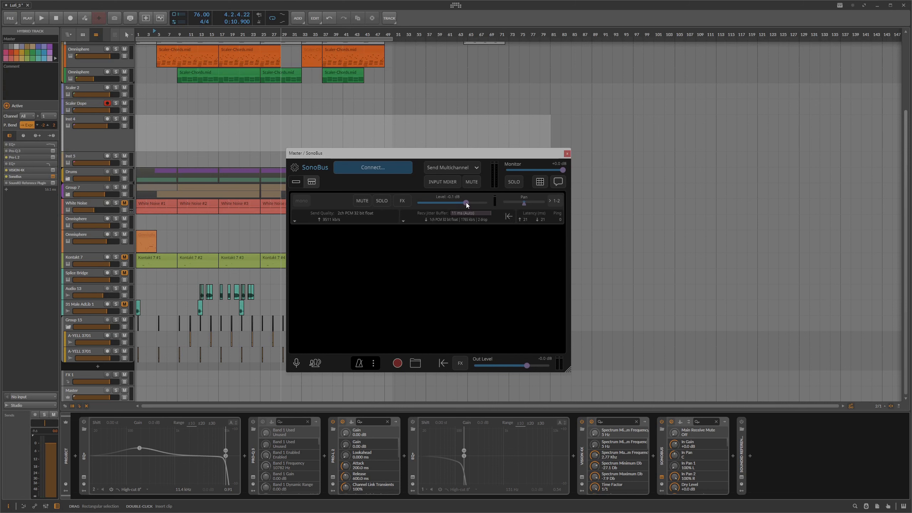
click(567, 154)
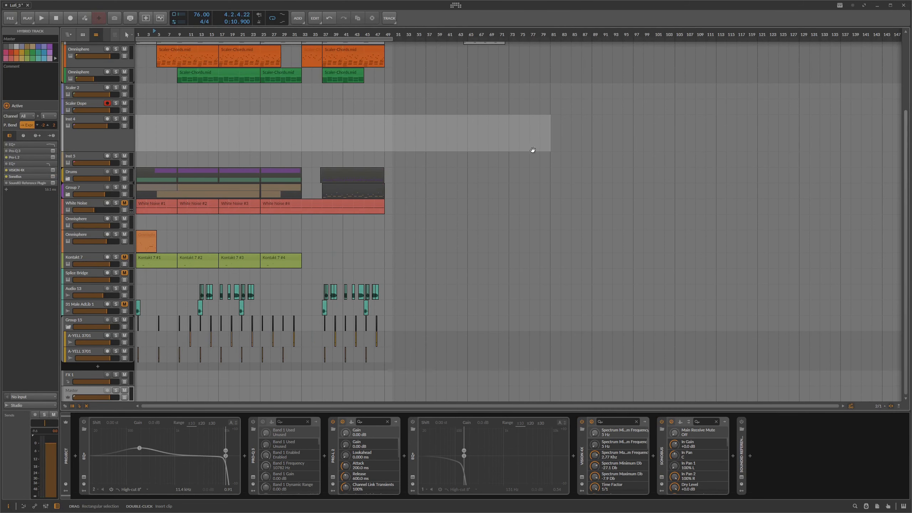
Open the Pro-L 2 limiter on the Master track and move its window to the middle of the arrangement
click(332, 477)
drag(362, 156, 435, 154)
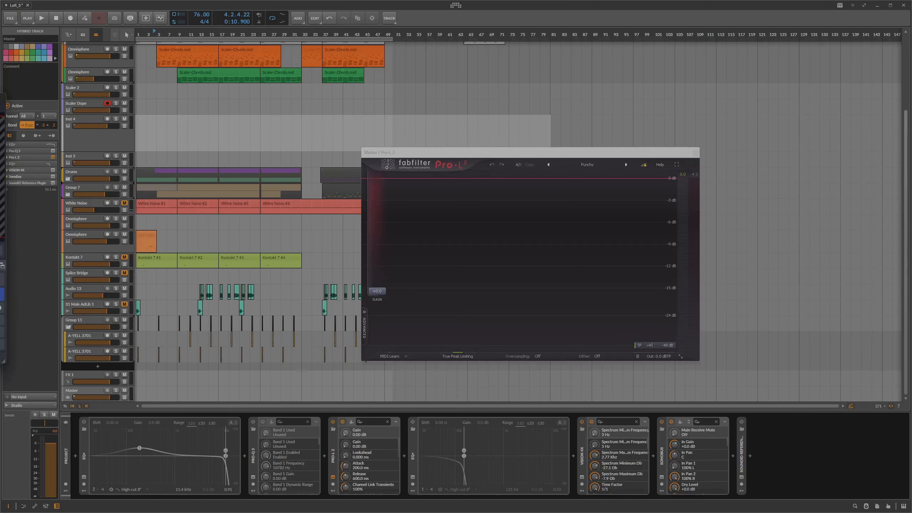
drag(439, 151, 370, 144)
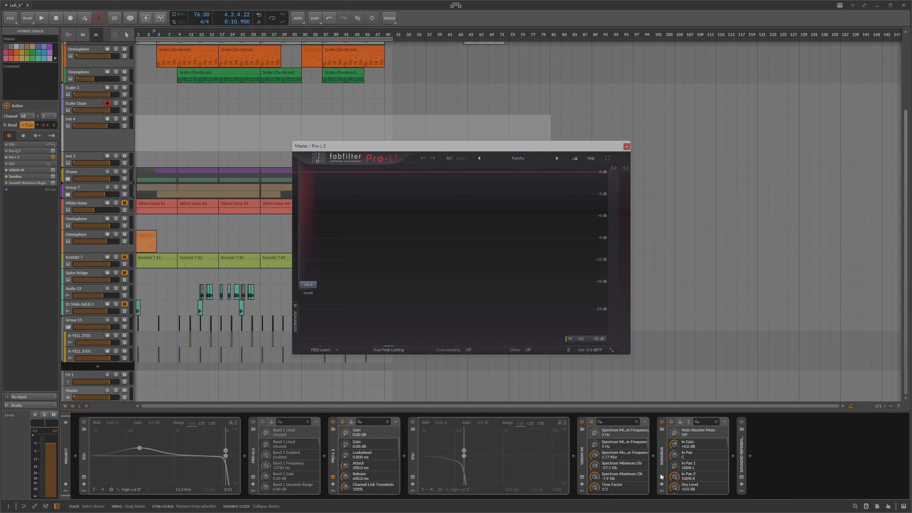
mouse_move(655, 509)
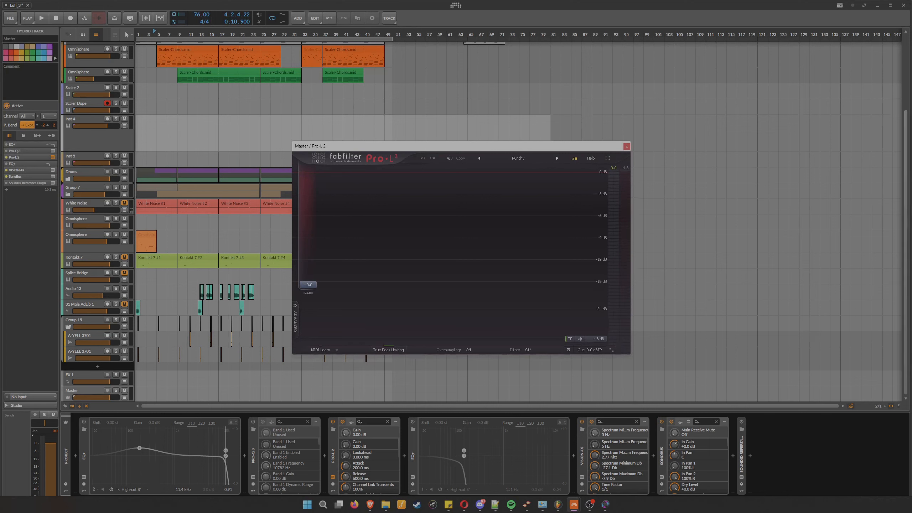
Reopen the SonoBus plugin and review its group connection page and its options down to the specific UDP port setting
click(662, 476)
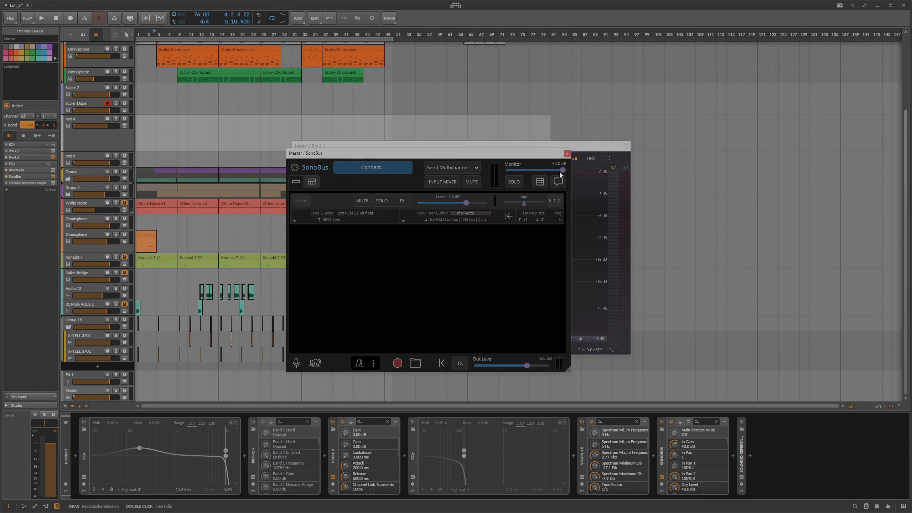
click(387, 168)
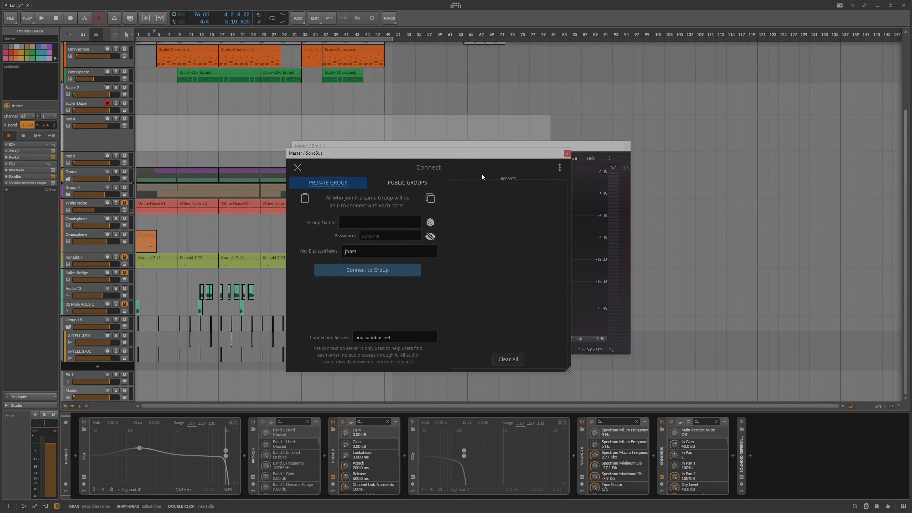
click(299, 171)
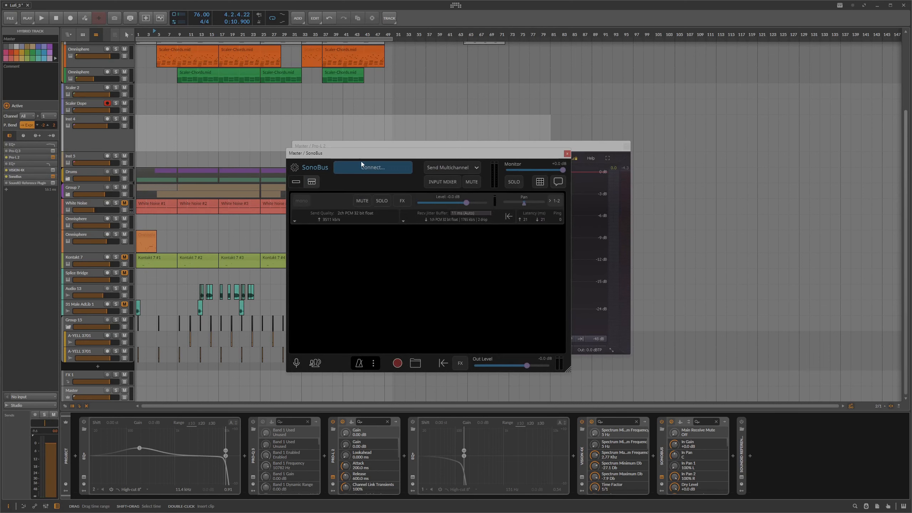
click(300, 168)
scroll(414, 272, down, 1)
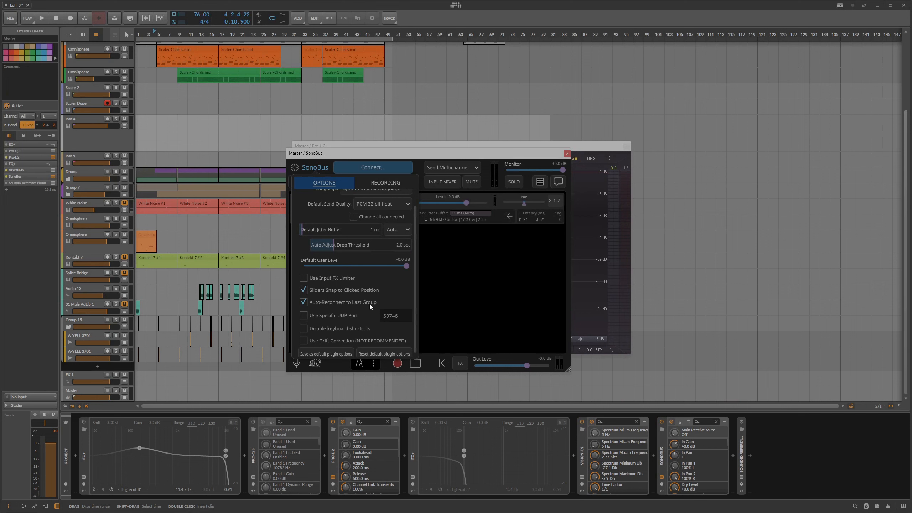
click(458, 300)
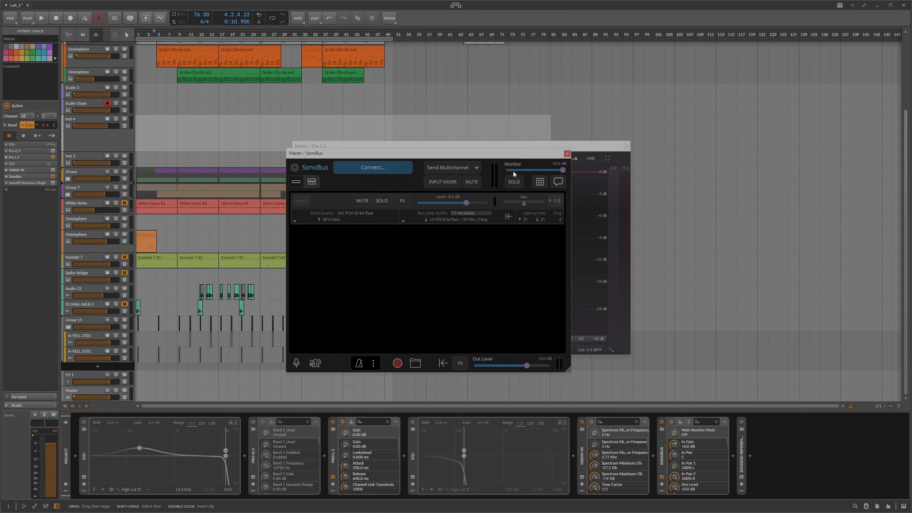
Show the Connect to Raw Address option in the SonoBus plugin and close the connection page without connecting
click(400, 170)
click(559, 167)
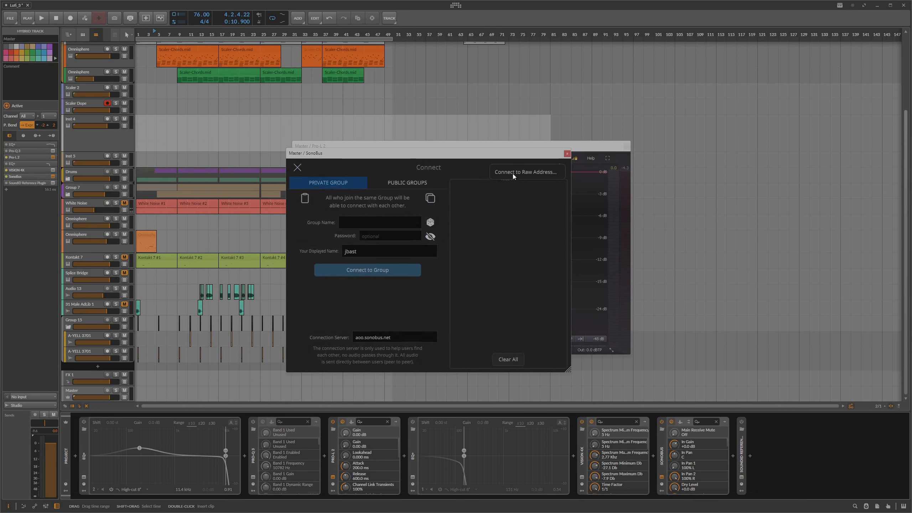
click(431, 170)
click(298, 168)
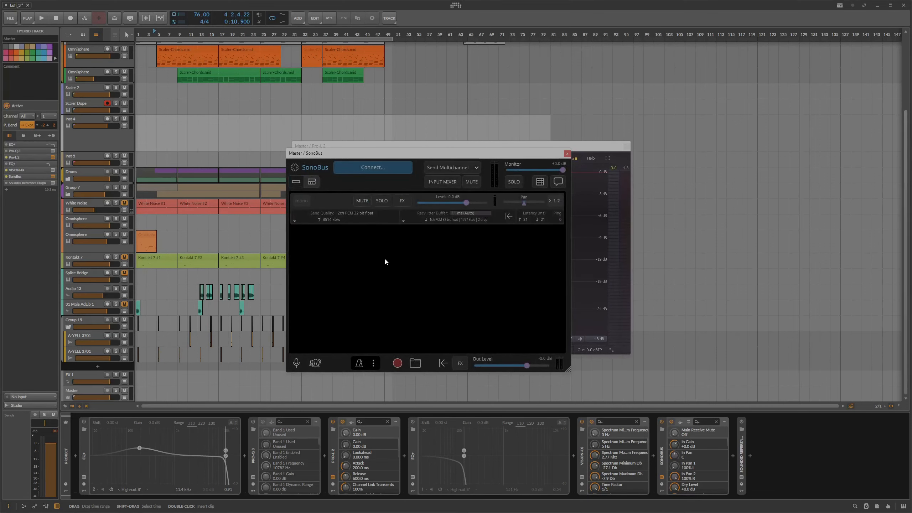